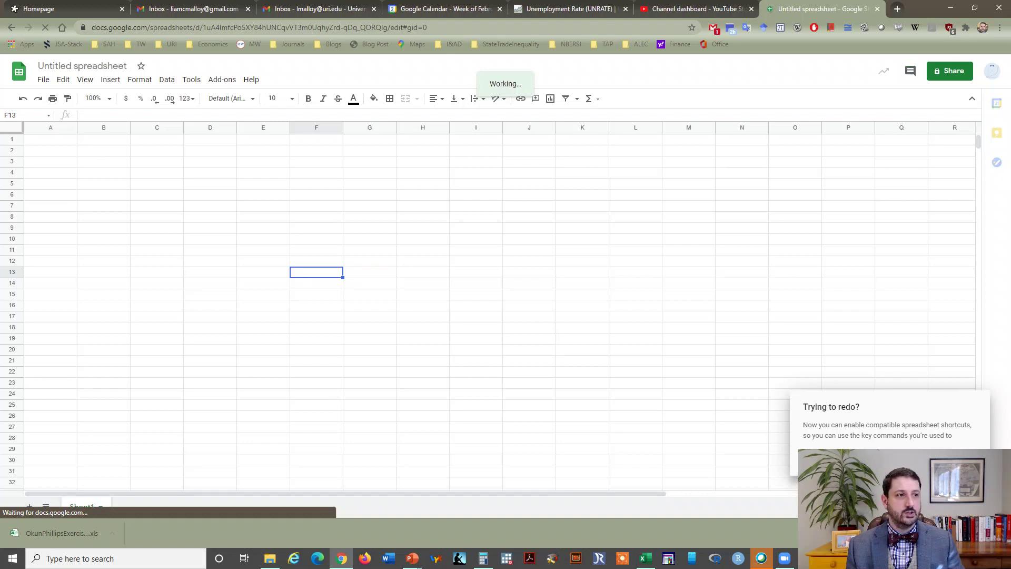
Upload OkunPhillipsExercise2.xls from the computer's Spring 2021 folder and open it as a spreadsheet.
left_click(43, 80)
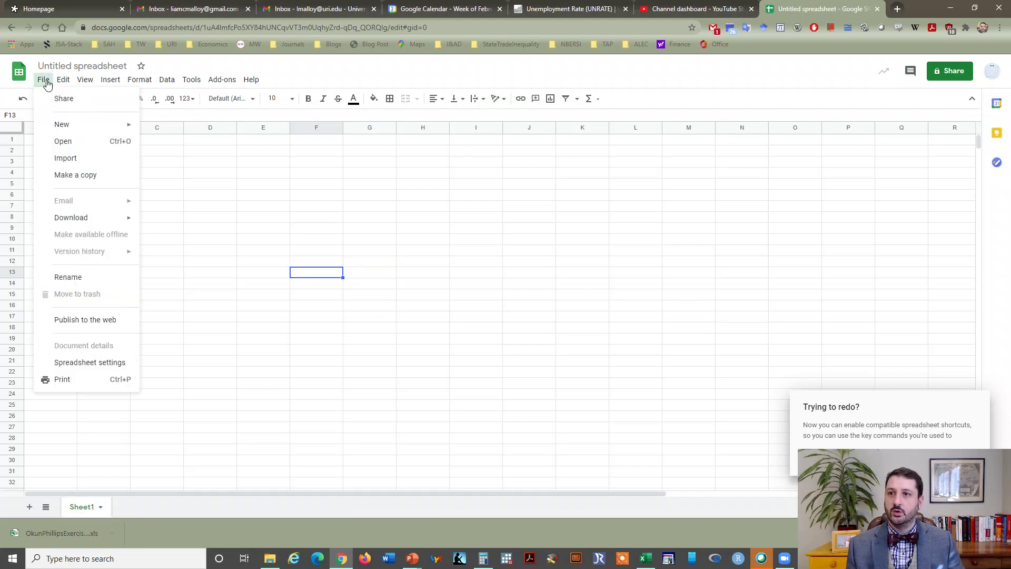
left_click(63, 141)
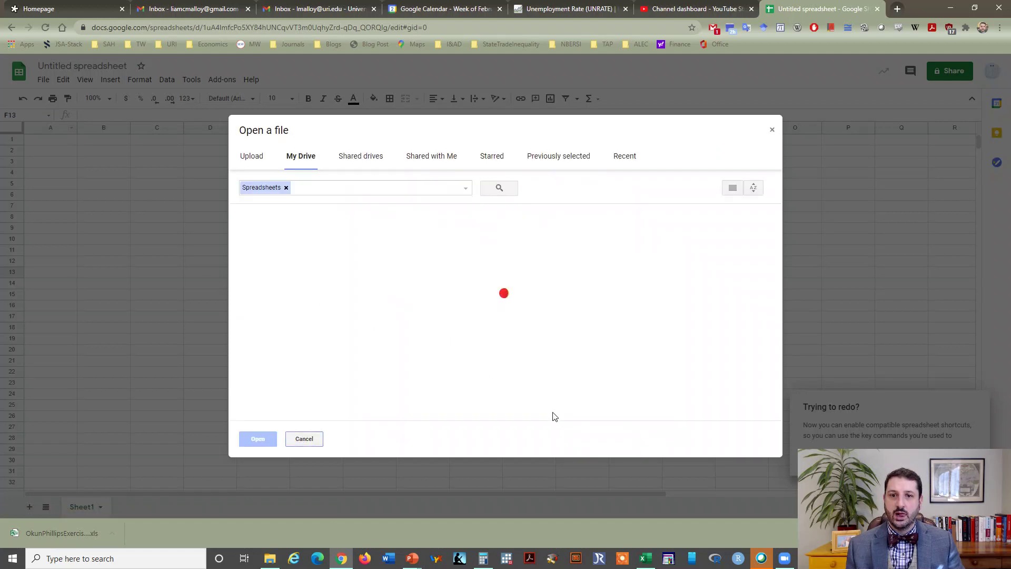
left_click(249, 158)
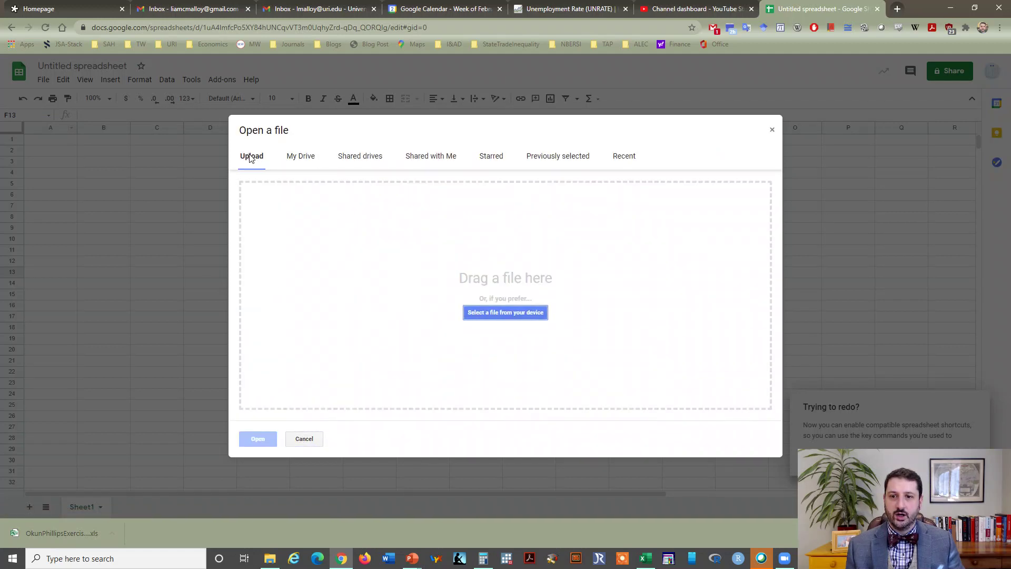
left_click(516, 316)
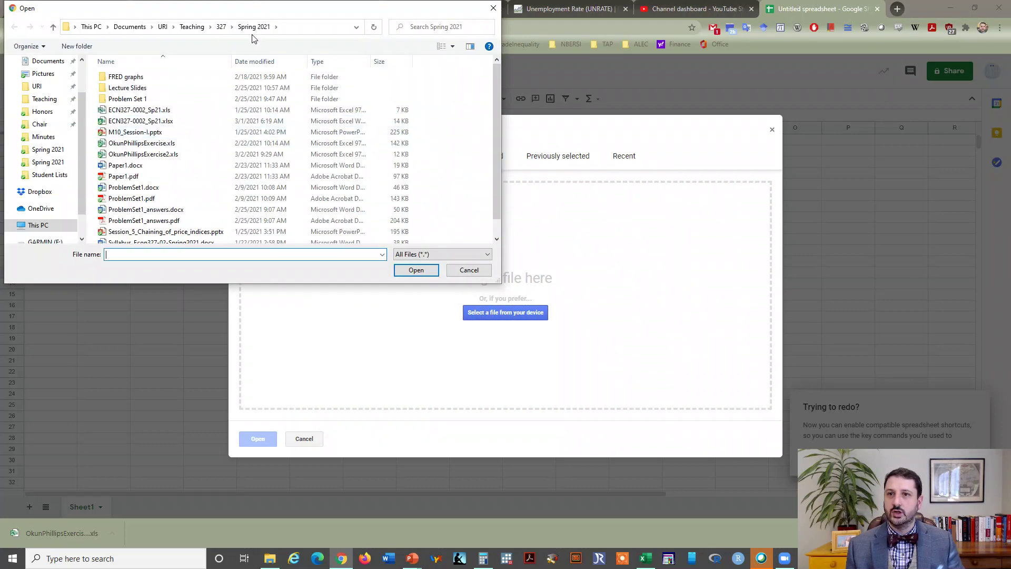
scroll(142, 195, "down", 1)
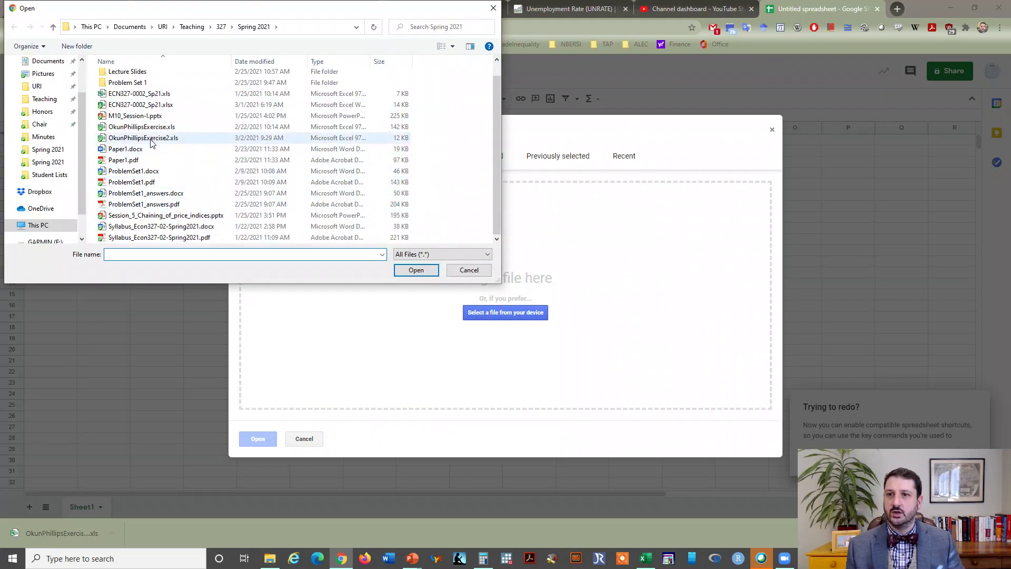
left_click(125, 140)
double_click(125, 140)
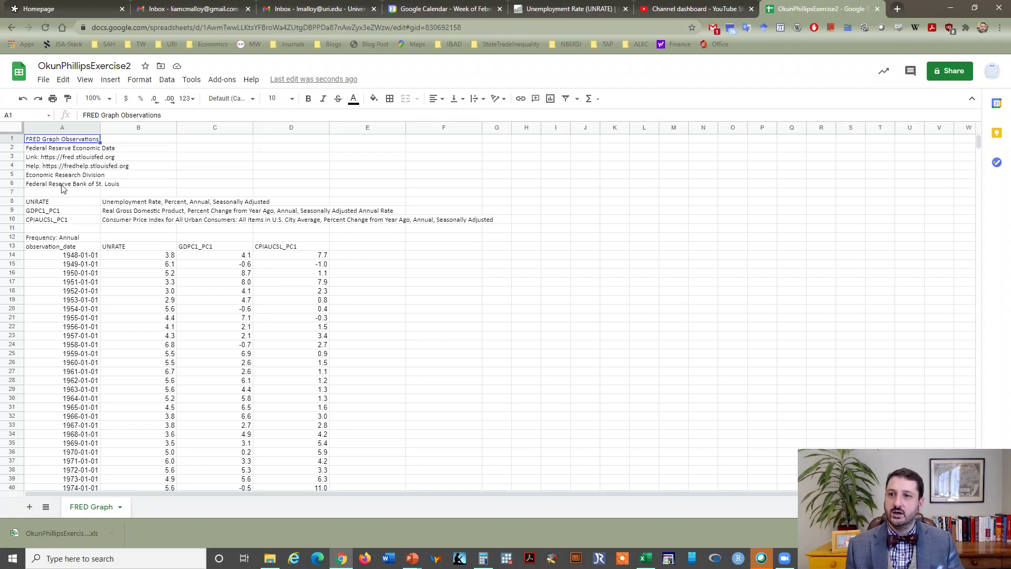
Enlarge the sheet view to 150% and review the descriptions of the UNRATE, GDPC1_PC1 and CPIAUCSL_PC1 series.
left_click(79, 212)
left_click(77, 204)
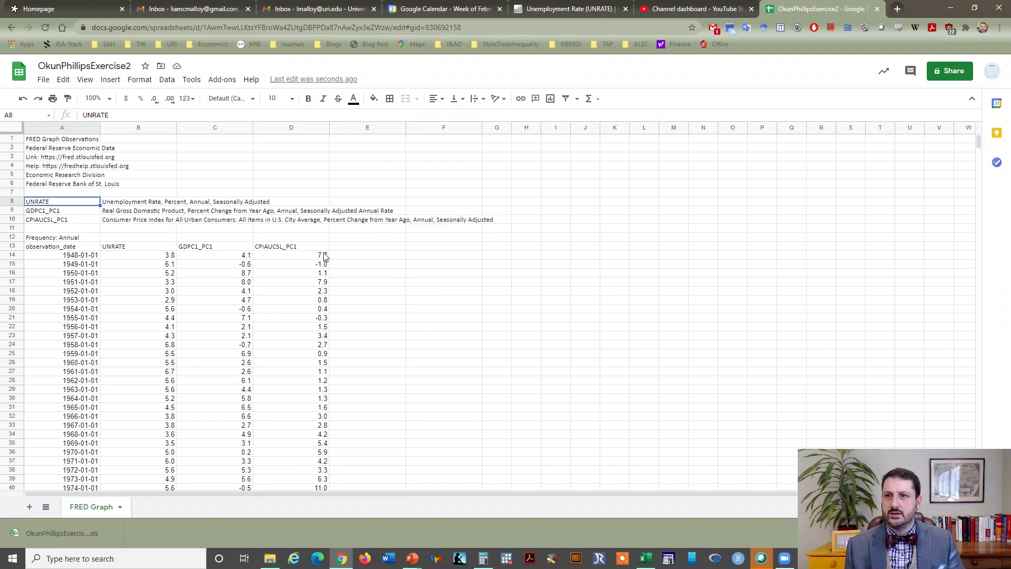
left_click(108, 99)
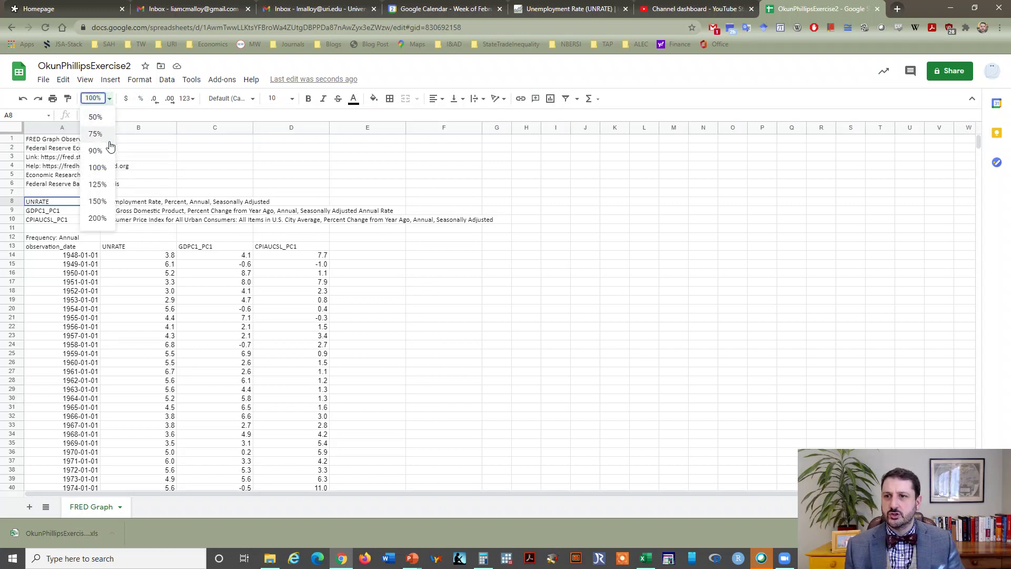
left_click(97, 201)
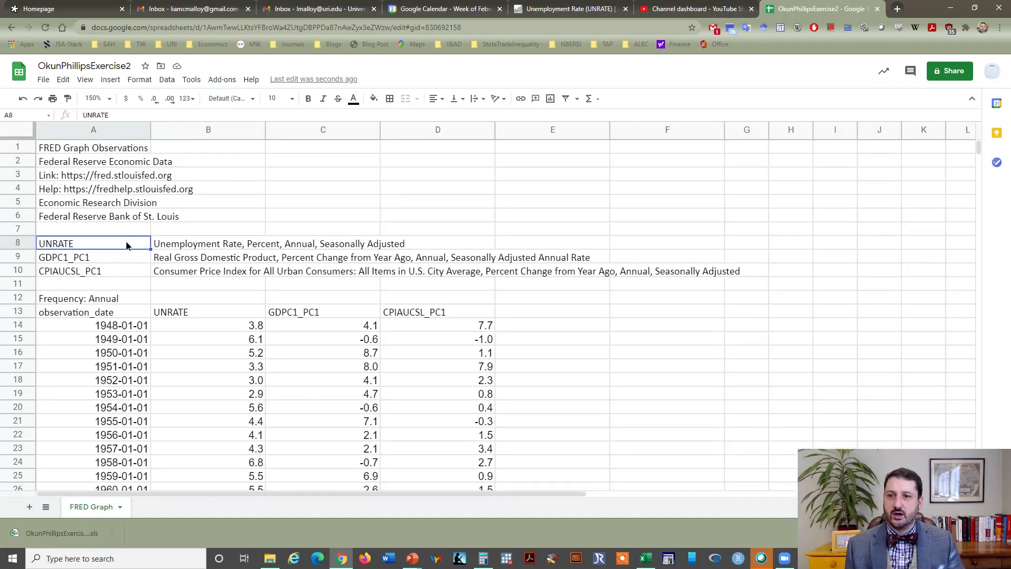
left_click(195, 246)
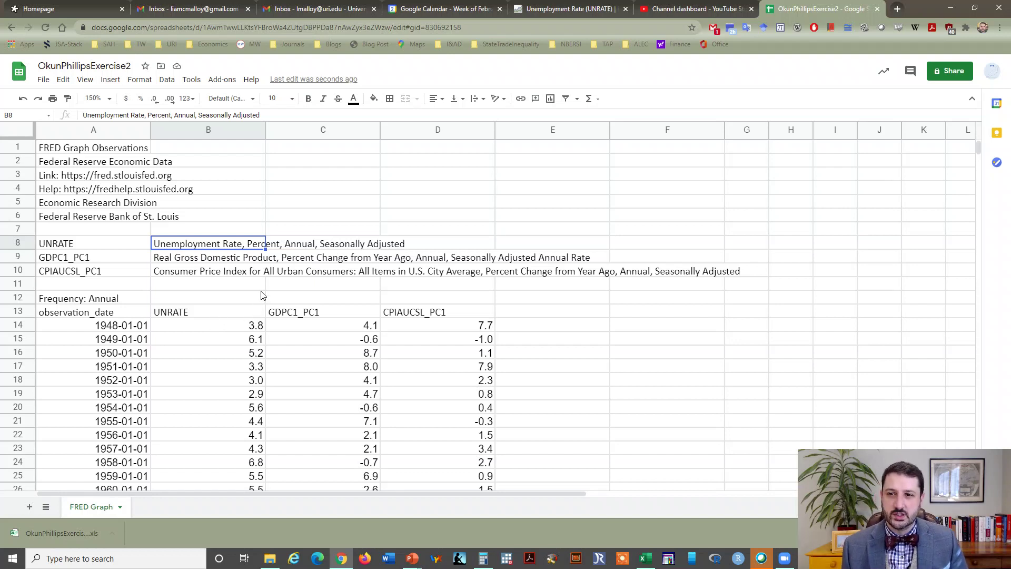
left_click(132, 258)
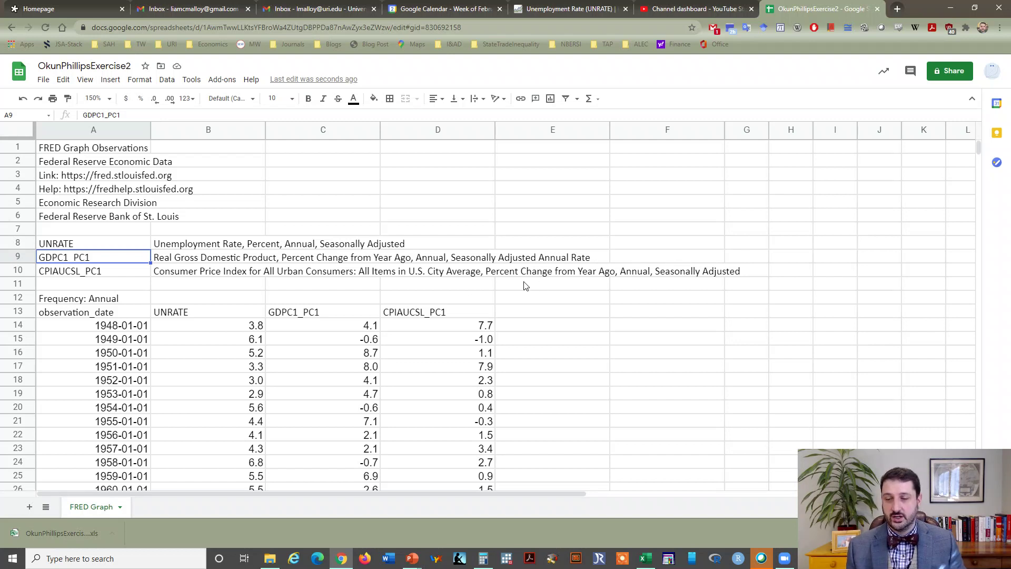
left_click(125, 274)
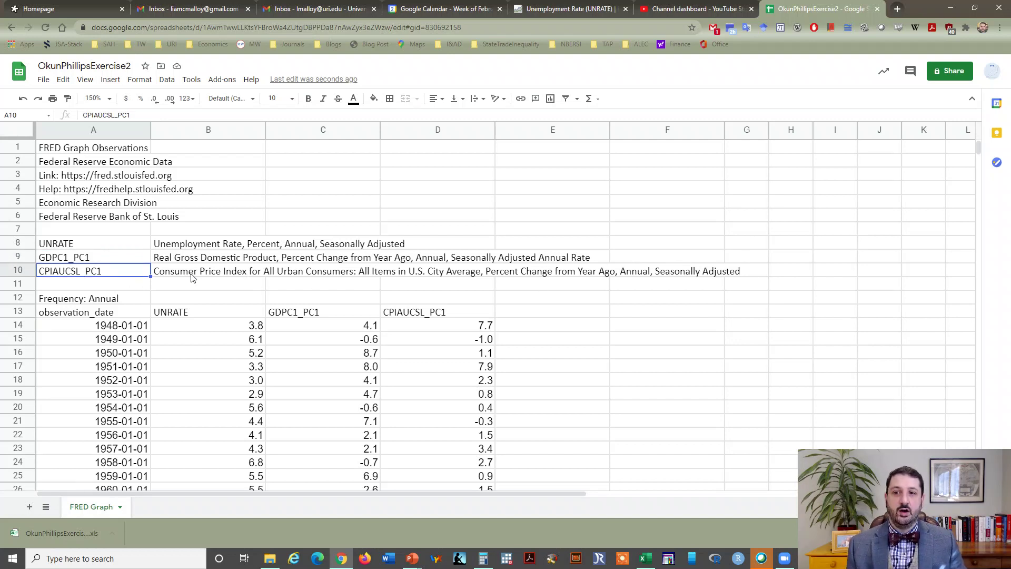
left_click(192, 274)
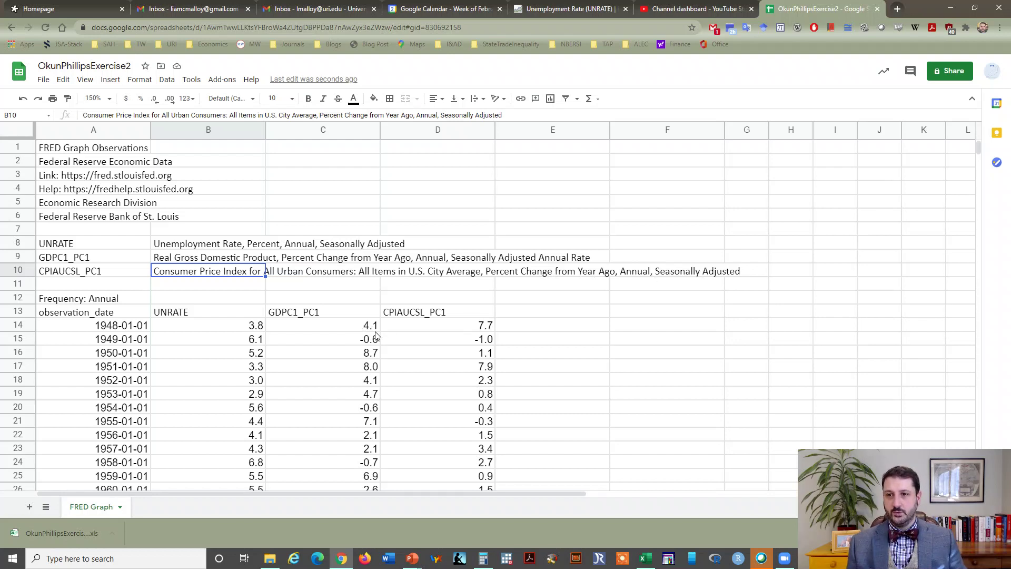
Rename the GDPC1_PC1 header in C13 to RGDP_Growth and the CPIAUCSL_PC1 header in D13 to Inflation.
left_click(243, 315)
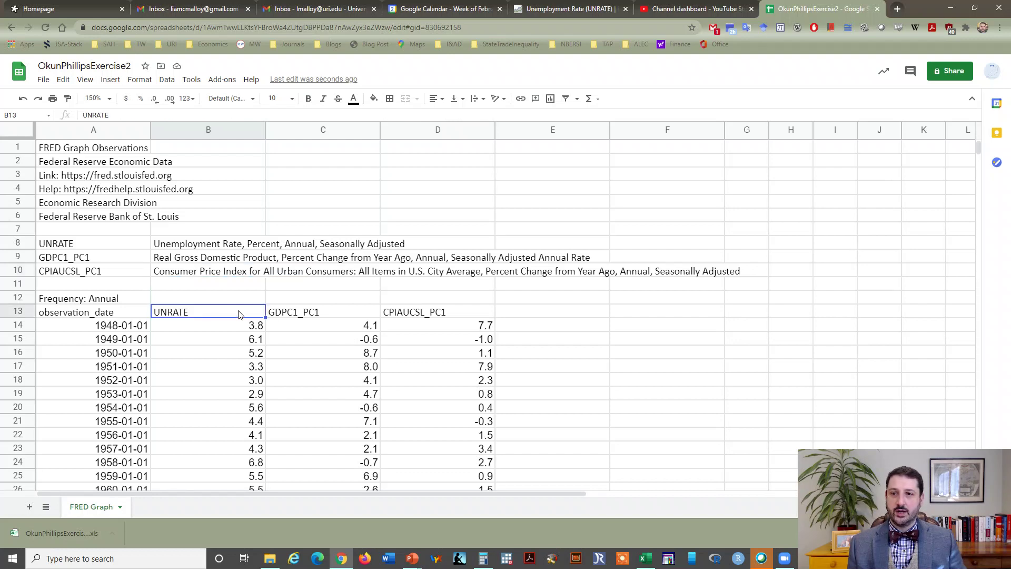
left_click(334, 314)
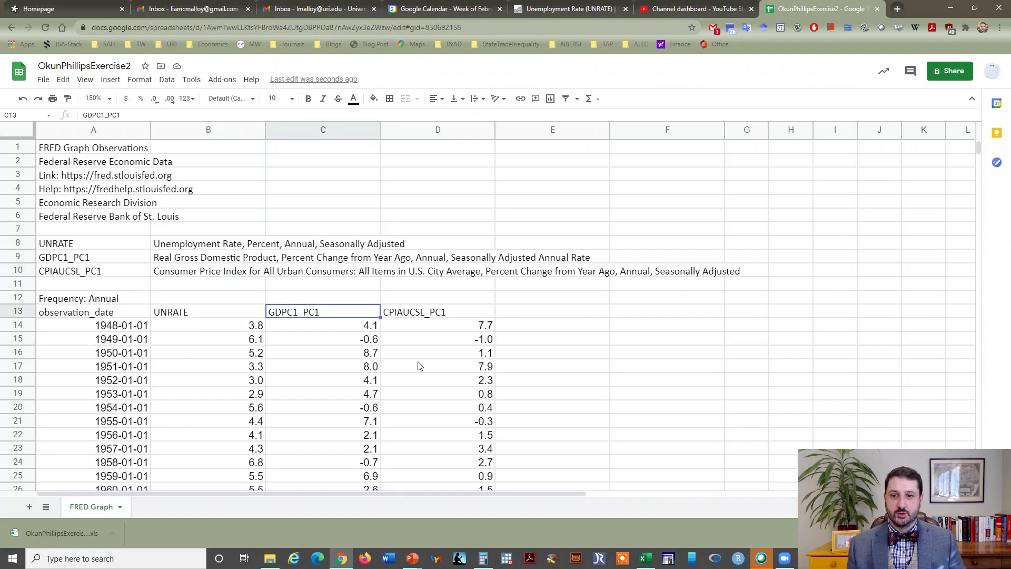
type("RGDP")
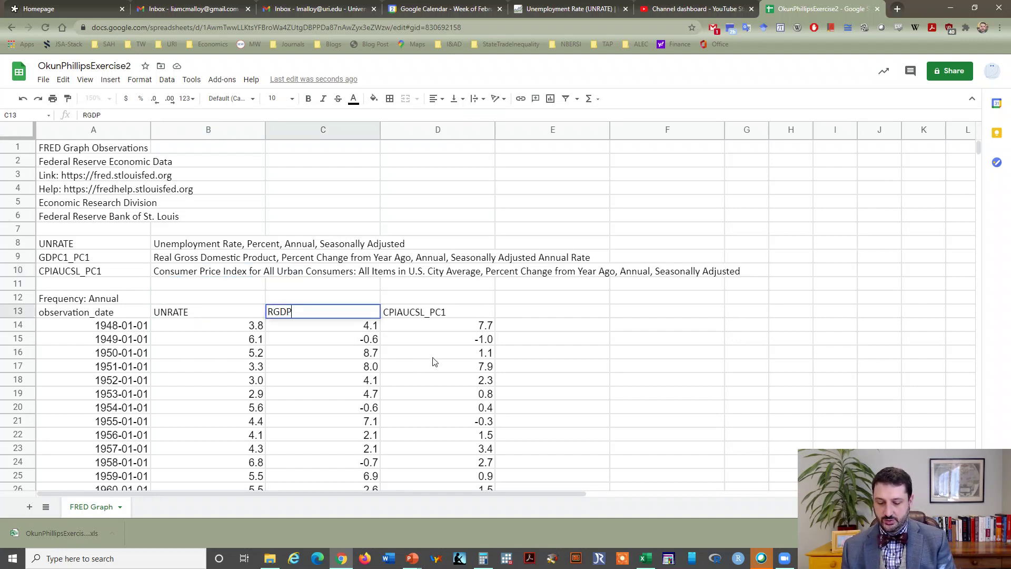
type("_Growth")
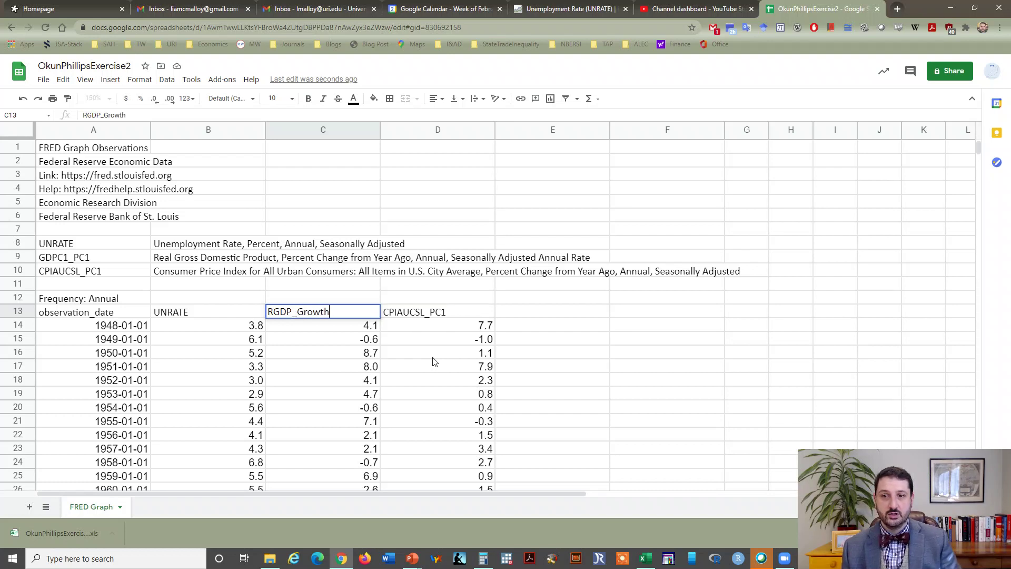
key("Tab")
type("Inflation")
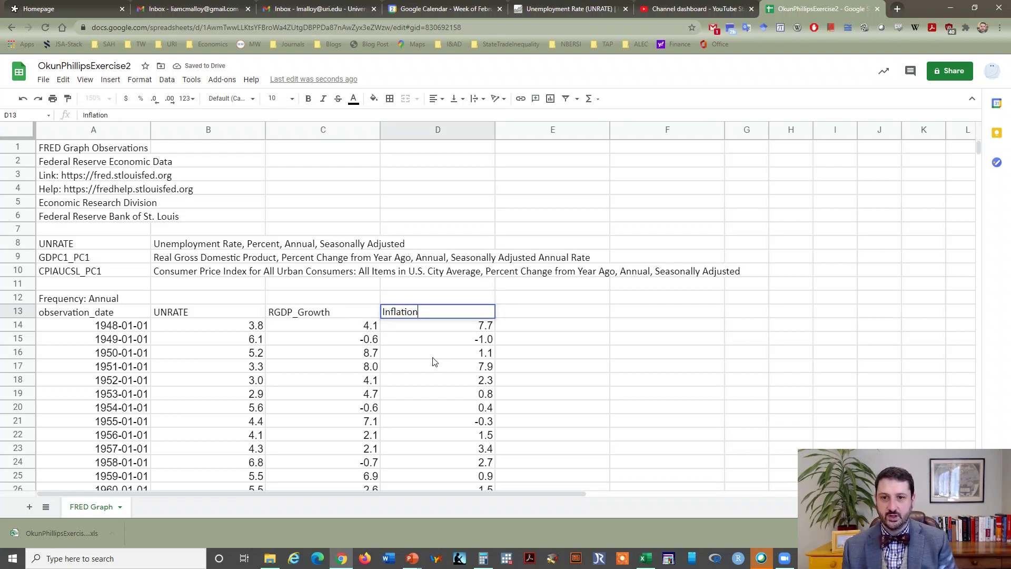
key("Return")
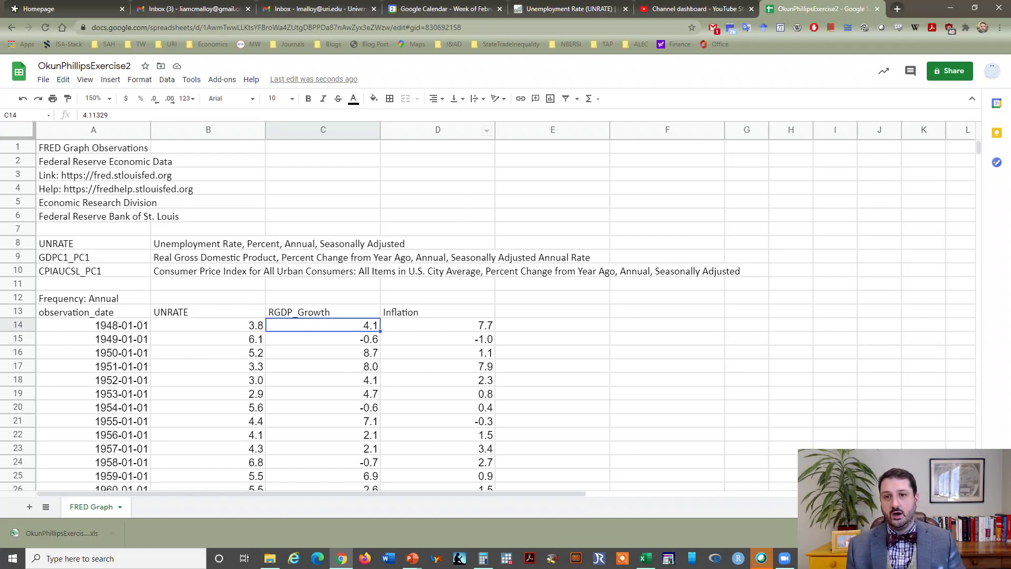
Insert a column before the Inflation column and give it the header Chg_Unrate in row 13.
left_click(443, 131)
right_click(435, 131)
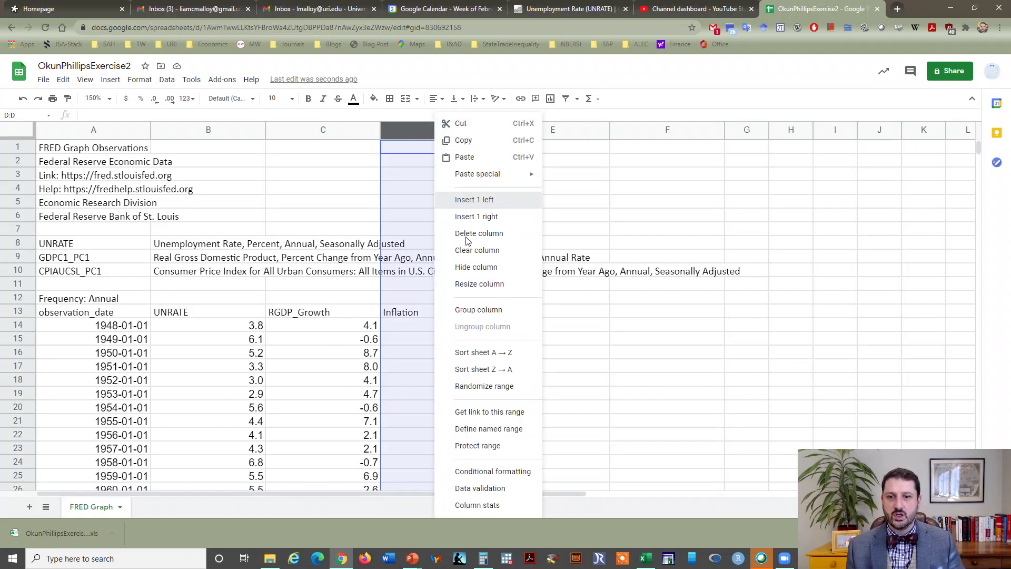
left_click(466, 201)
left_click(436, 312)
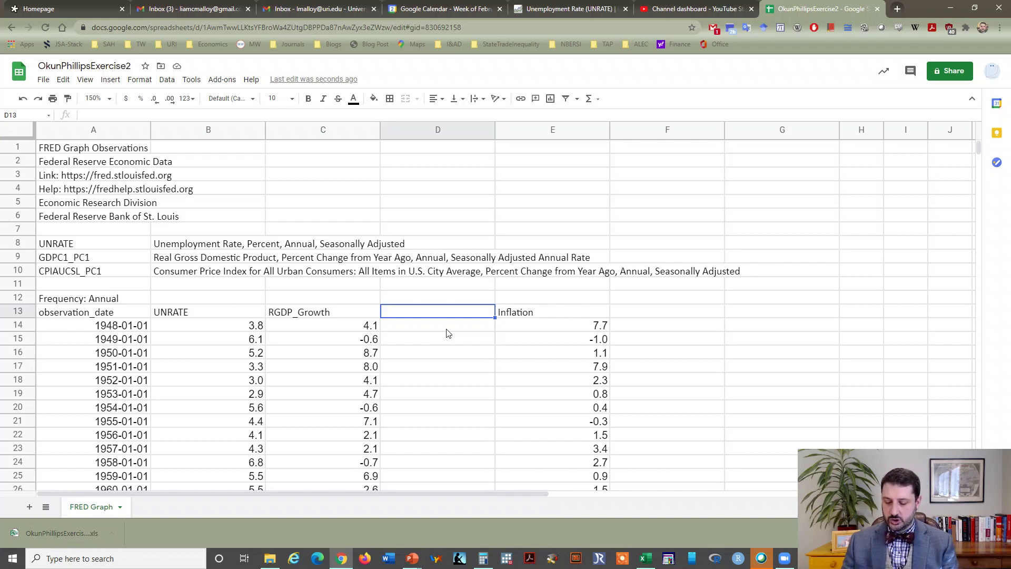
type("Chg_Un")
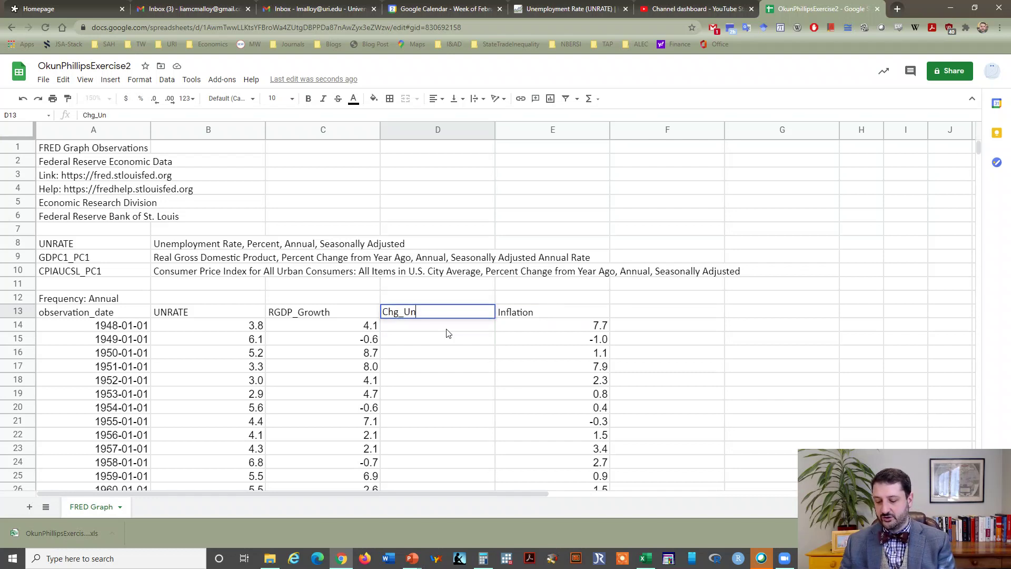
type("rate")
key("Return")
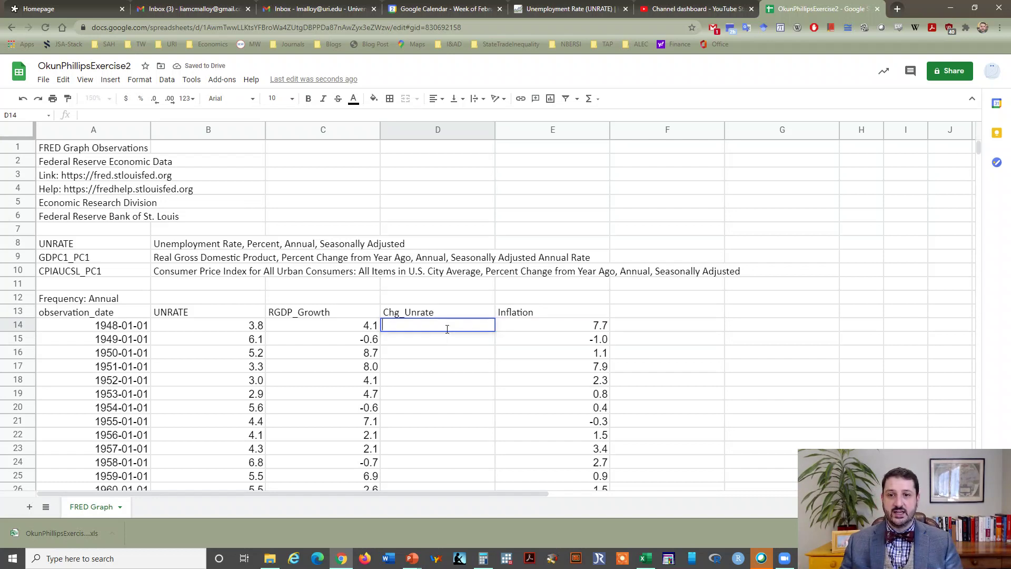
Calculate the yearly unemployment rate change with =B15-B14 in D15 and accept the suggested autofill for the rest of the column.
left_click(431, 341)
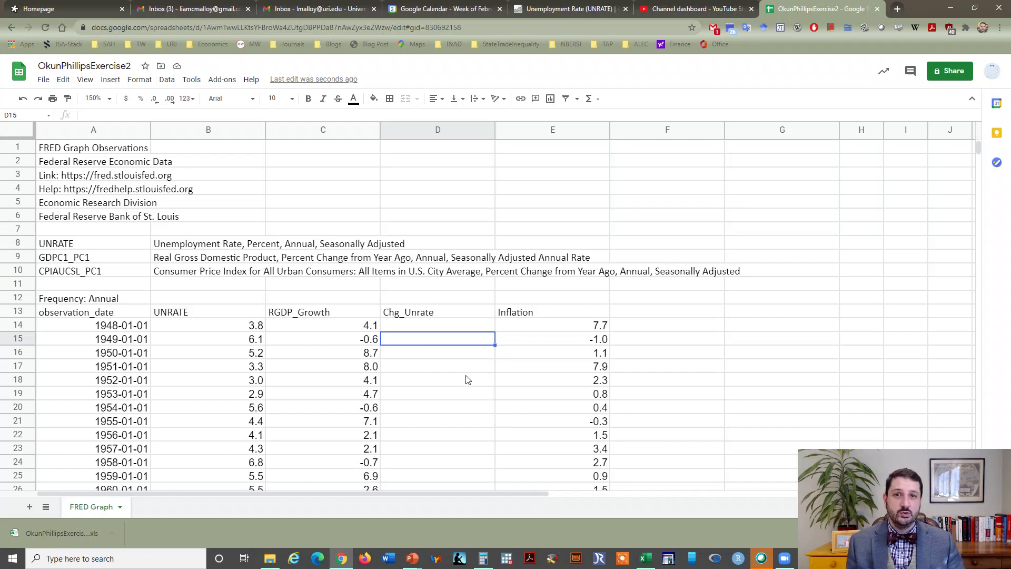
type("=")
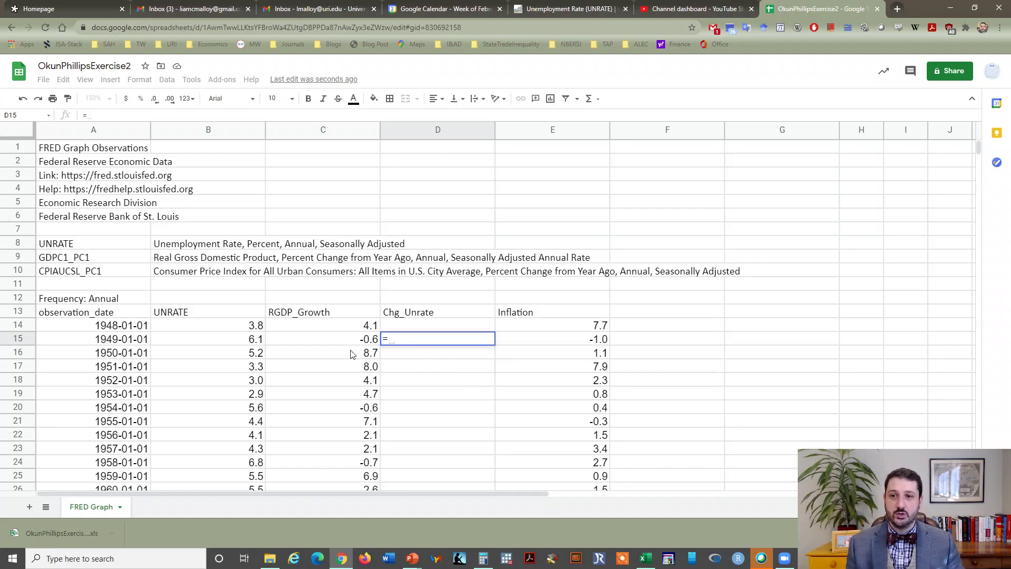
left_click(248, 342)
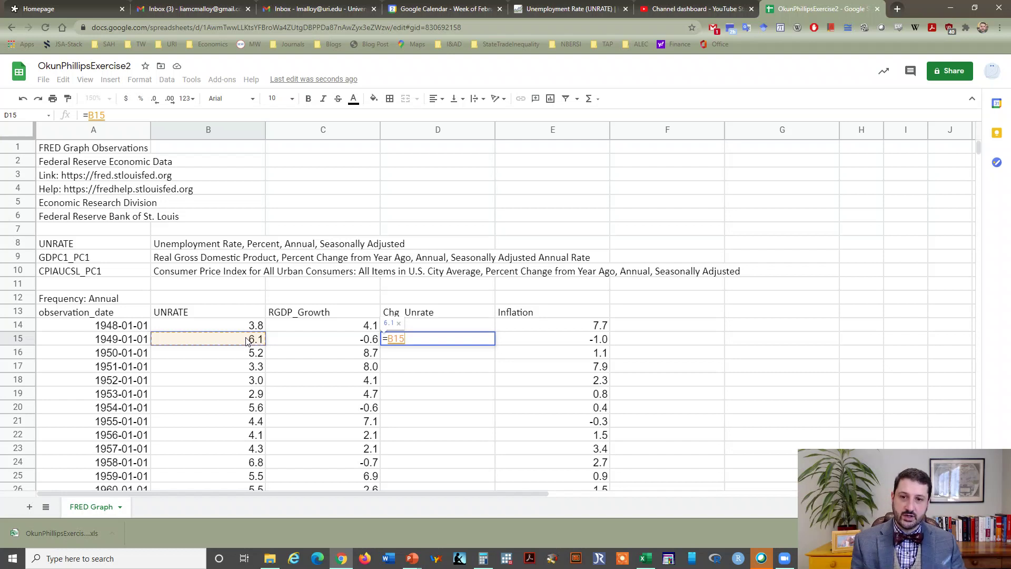
type("-")
left_click(258, 328)
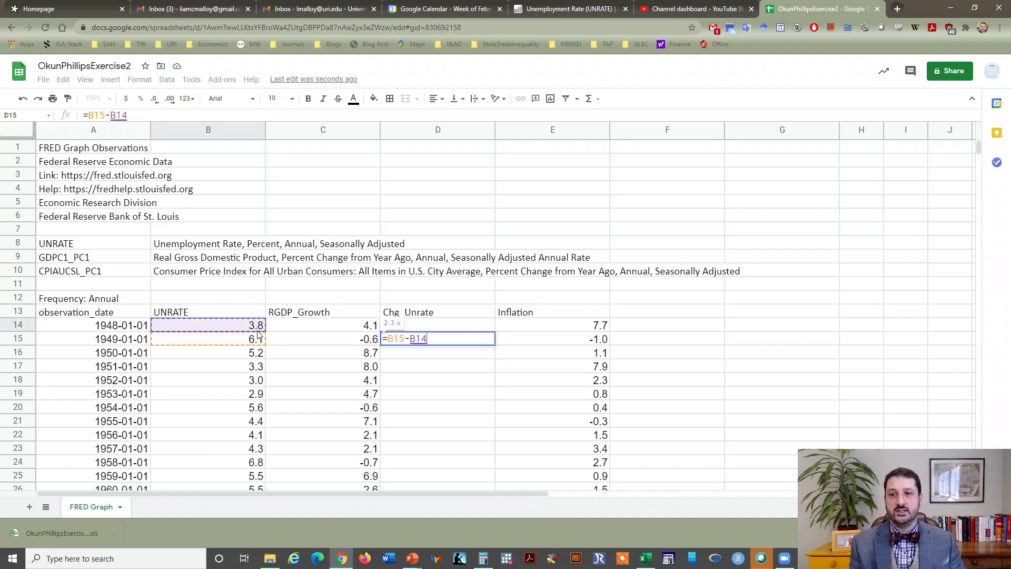
key("Return")
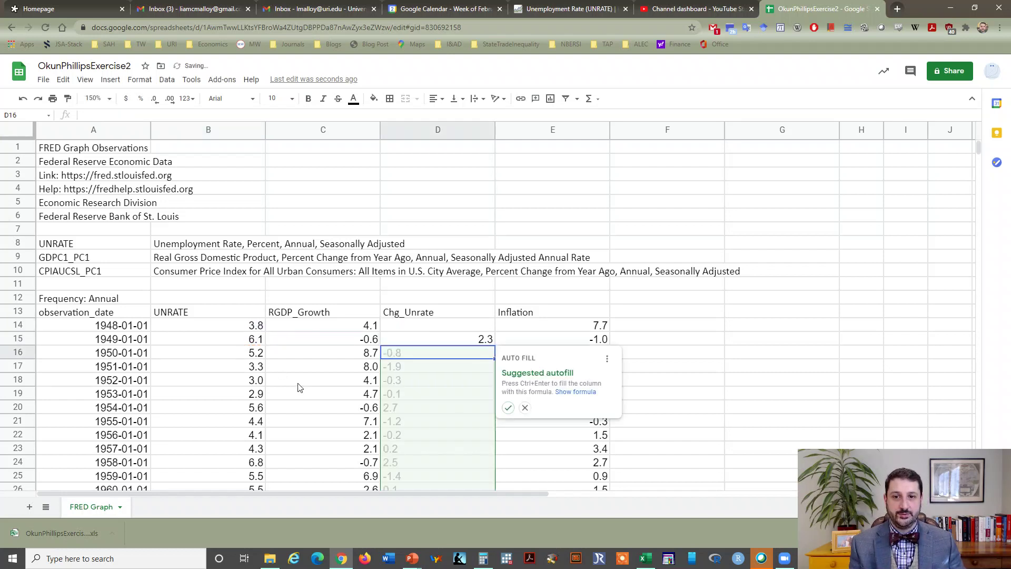
left_click(509, 409)
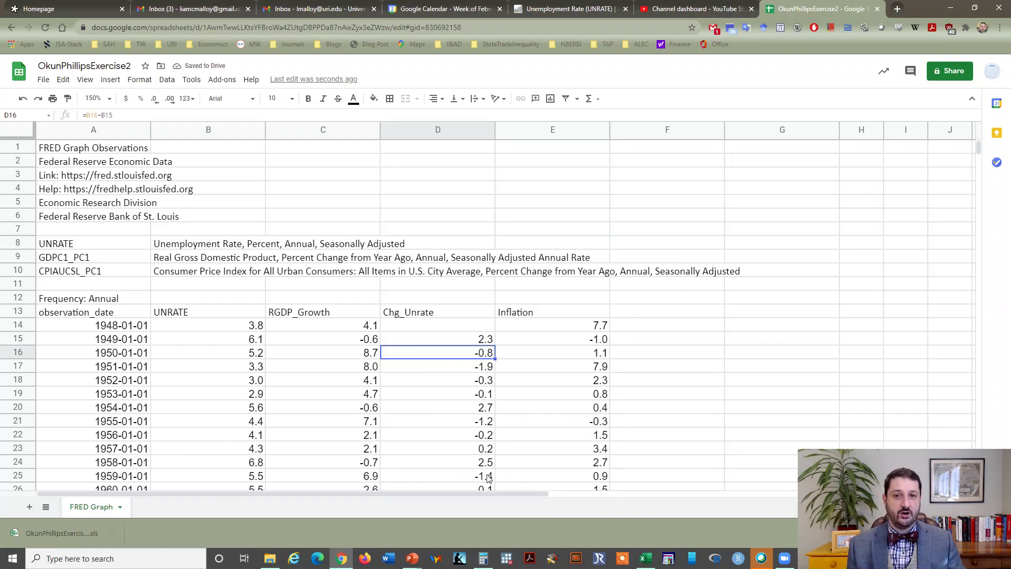
Check the filled Chg_Unrate column and compare its first formulas with the 1948 and 1949 UNRATE values.
scroll(466, 410, "down", 10)
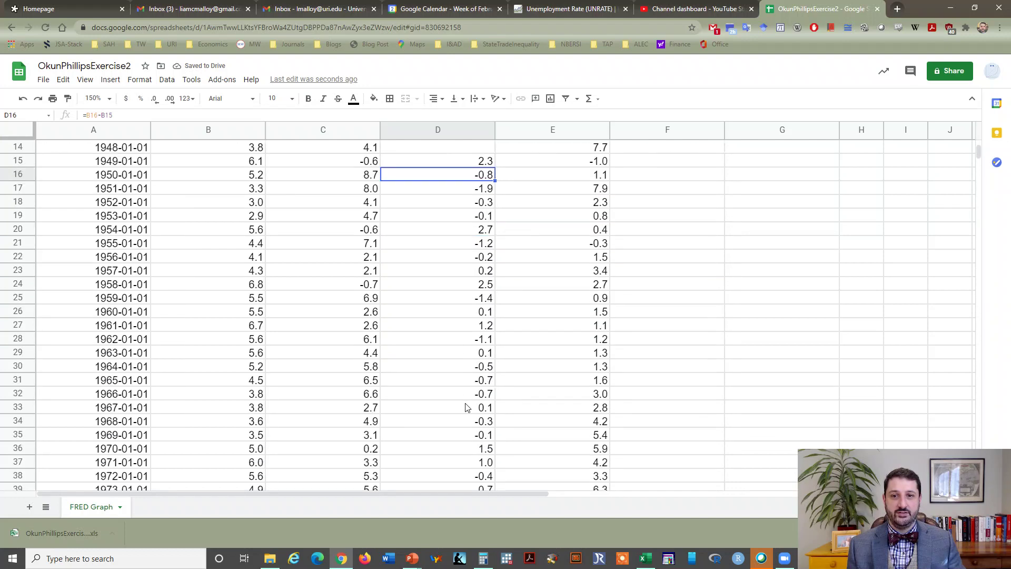
scroll(465, 410, "up", 4)
scroll(466, 410, "up", 6)
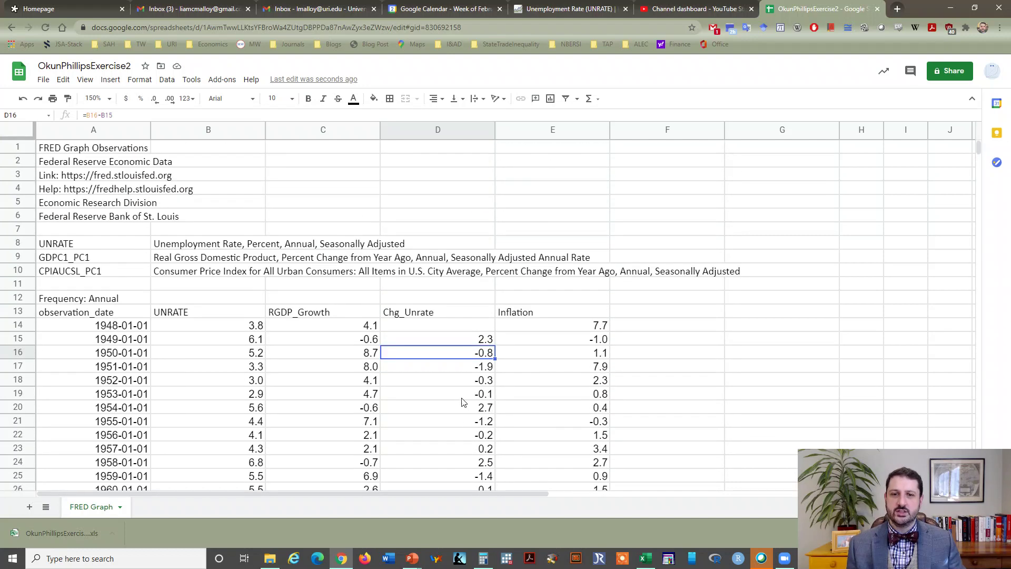
left_click(466, 344)
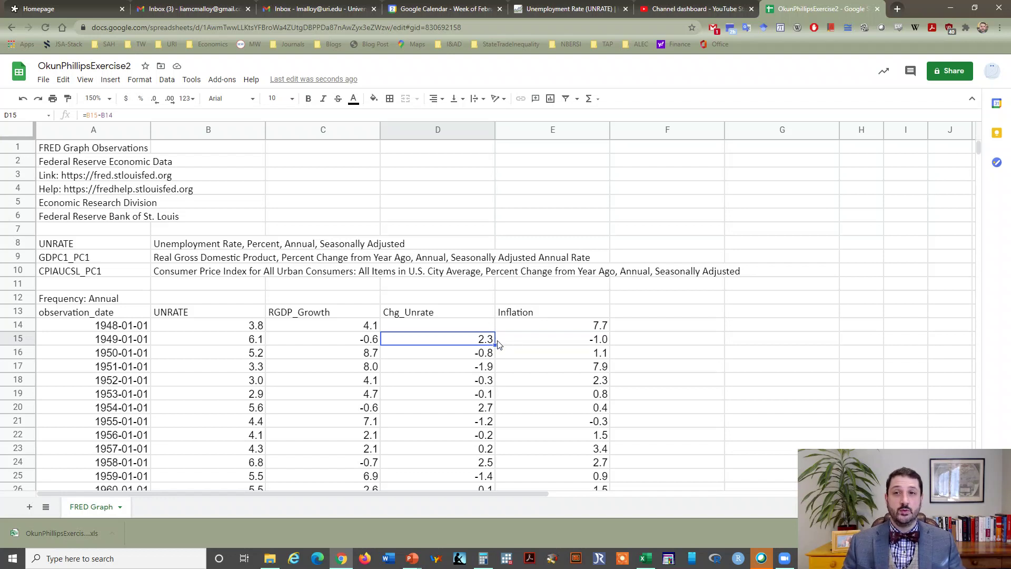
left_click(253, 343)
left_click(256, 330)
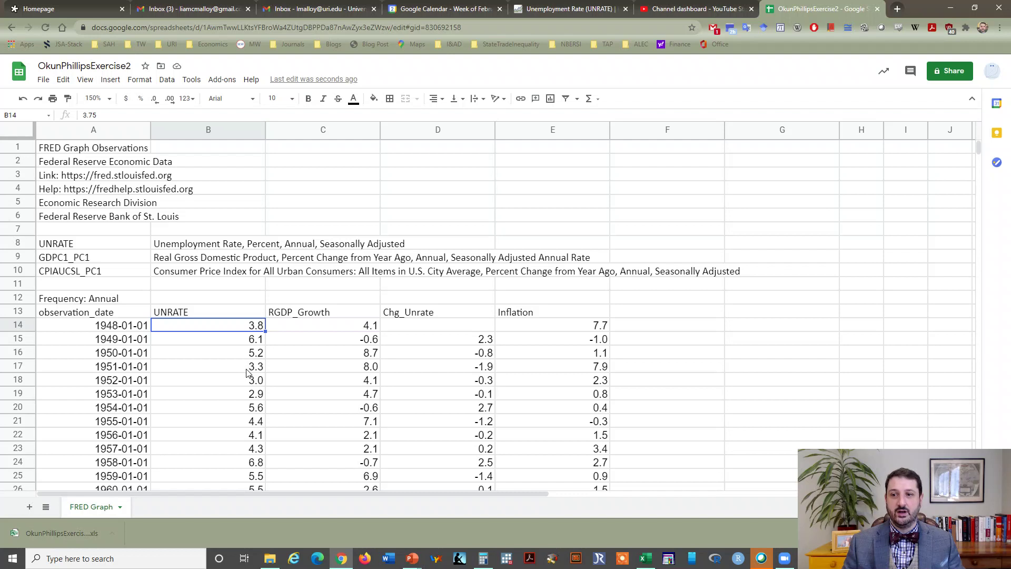
left_click(253, 343)
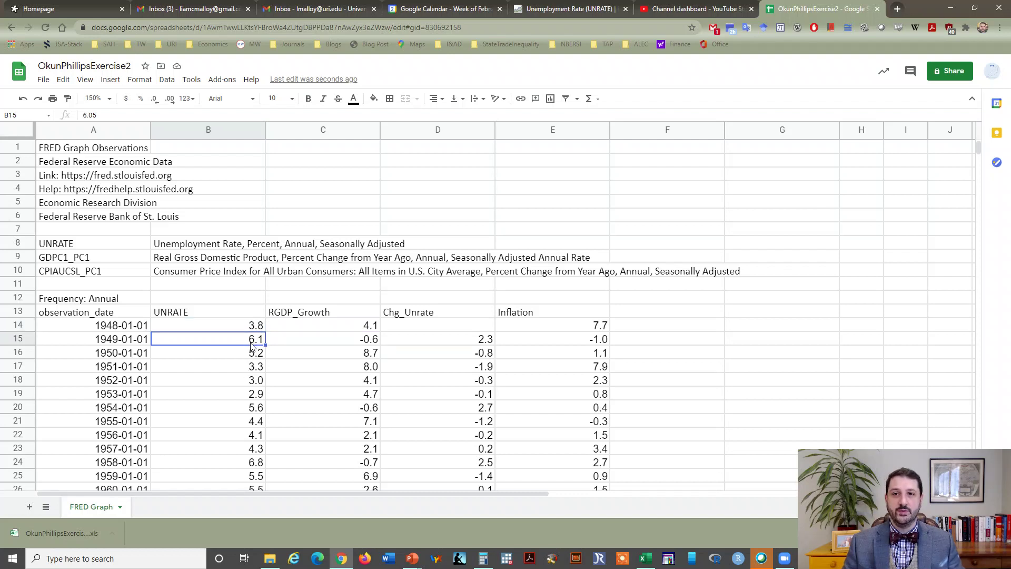
left_click(473, 354)
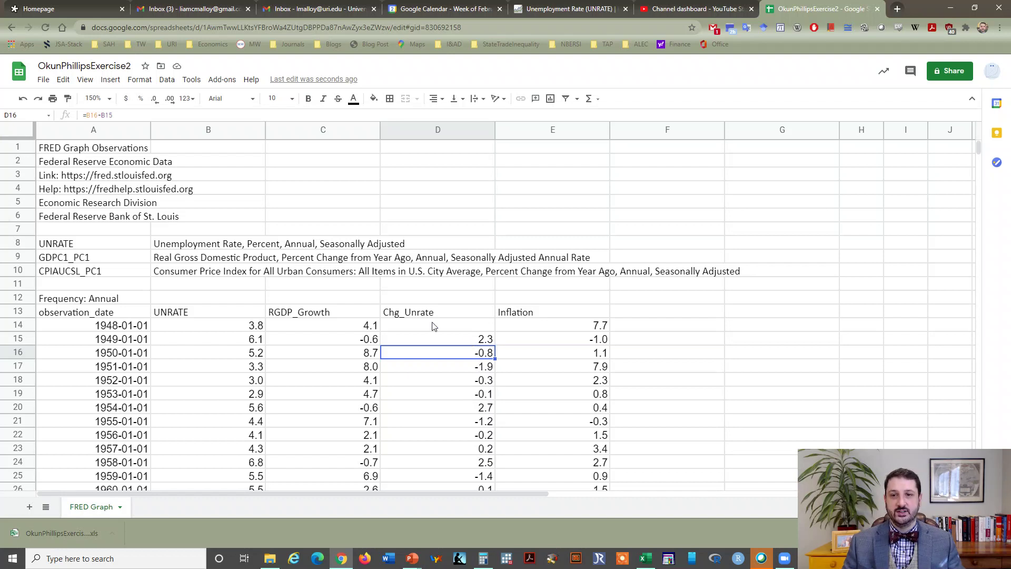
Insert a chart from the RGDP_Growth and Chg_Unrate data in C13:D86, headers included.
left_click(368, 315)
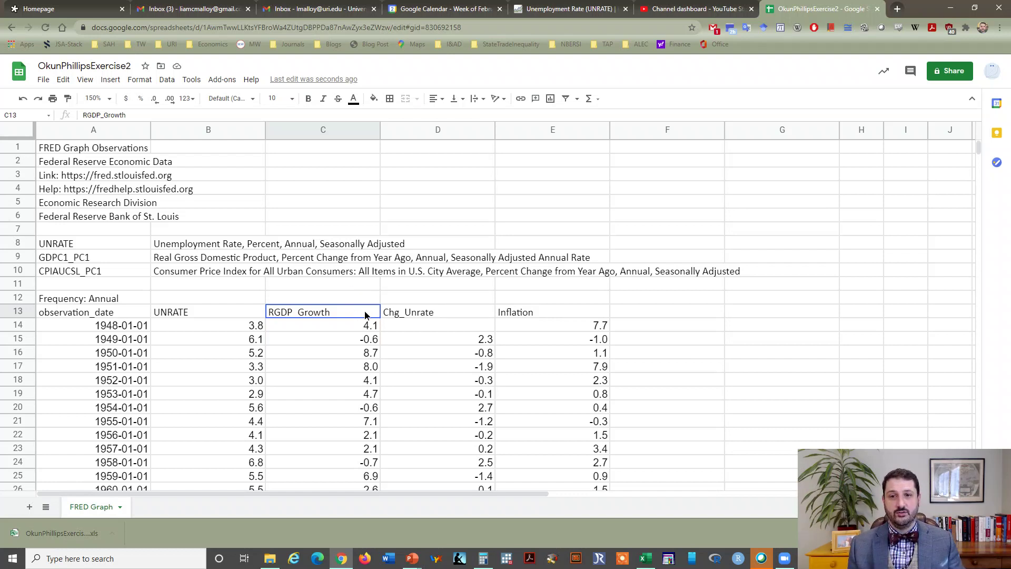
left_click_drag(367, 315, 410, 422)
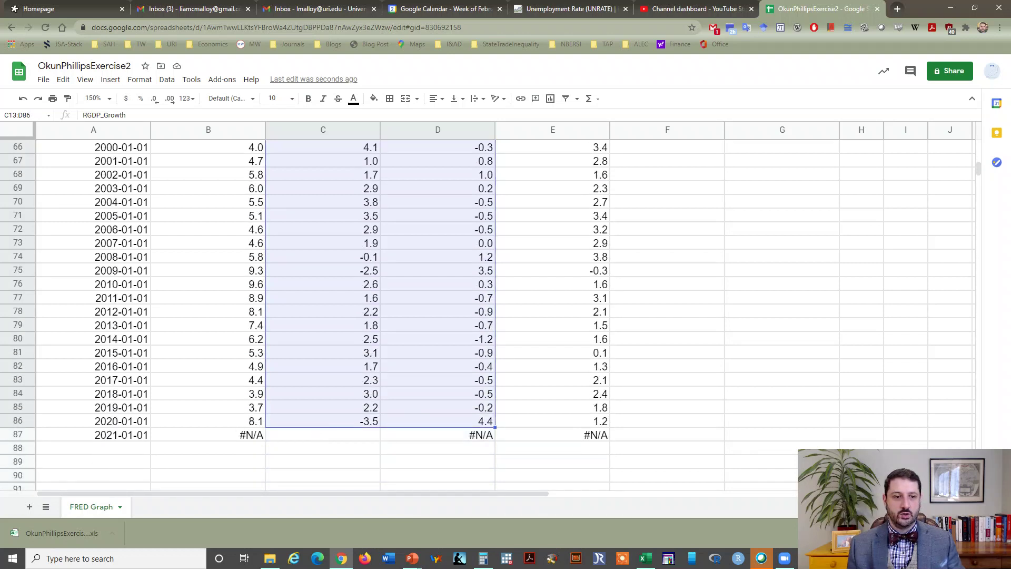
left_click_drag(978, 164, 980, 146)
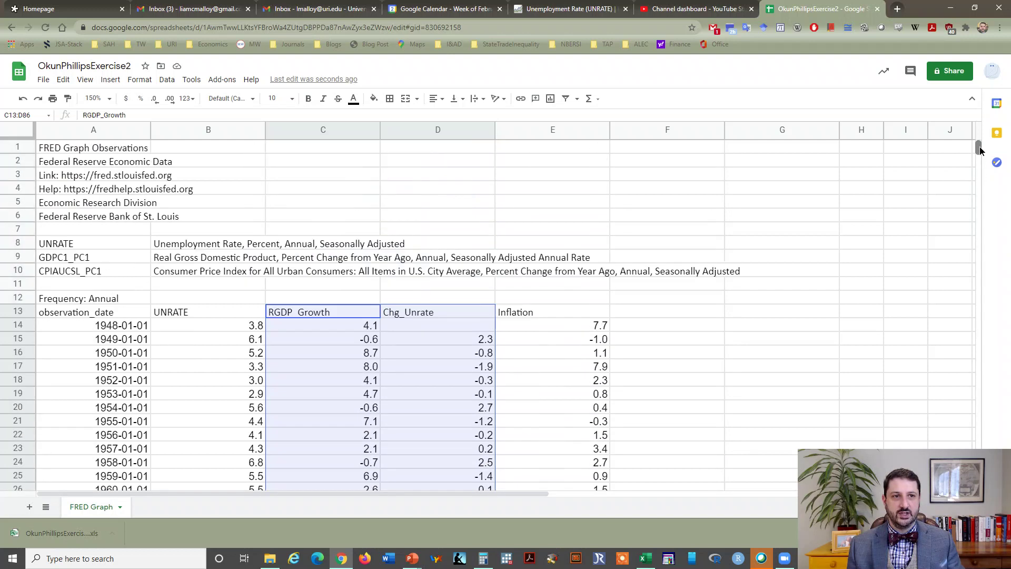
left_click(111, 80)
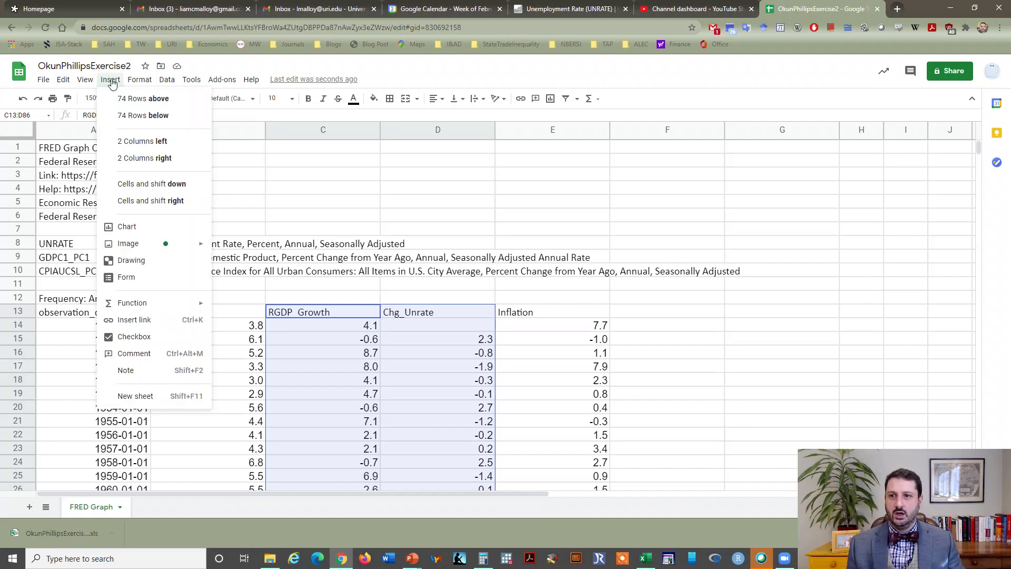
left_click(156, 228)
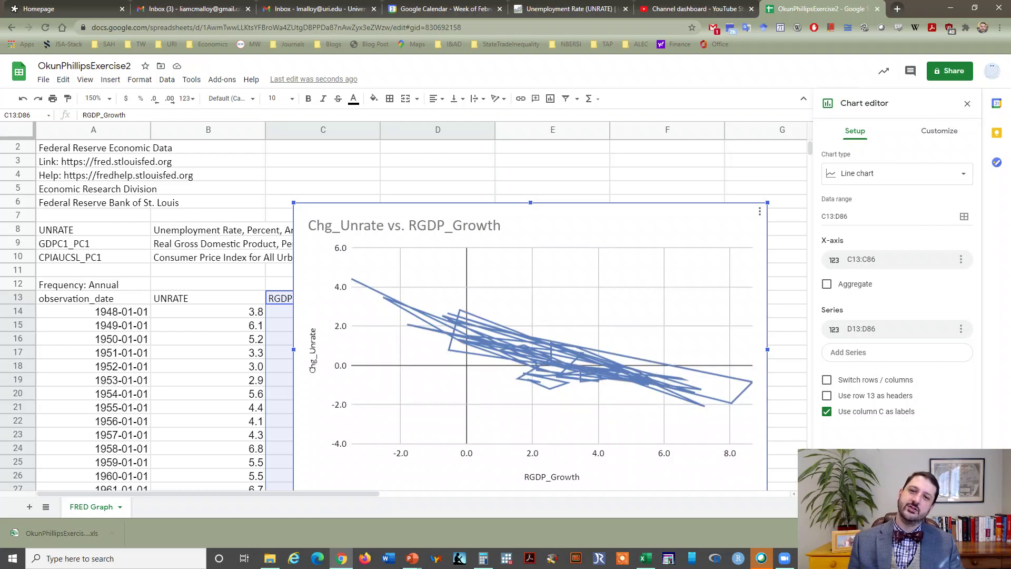
Change the Chg_Unrate vs. RGDP_Growth chart from a line chart to a scatter chart.
left_click(952, 179)
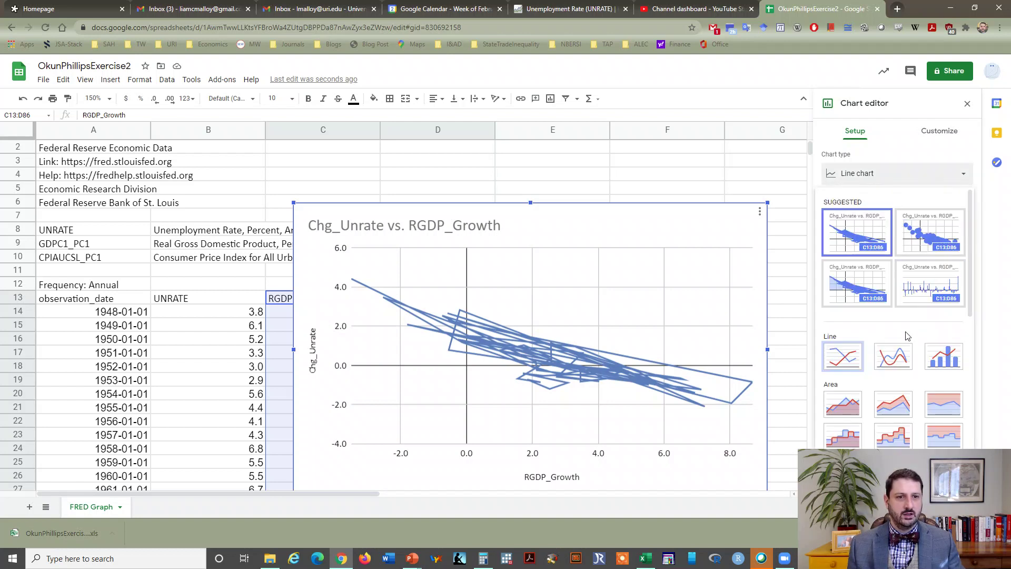
scroll(885, 347, "down", 5)
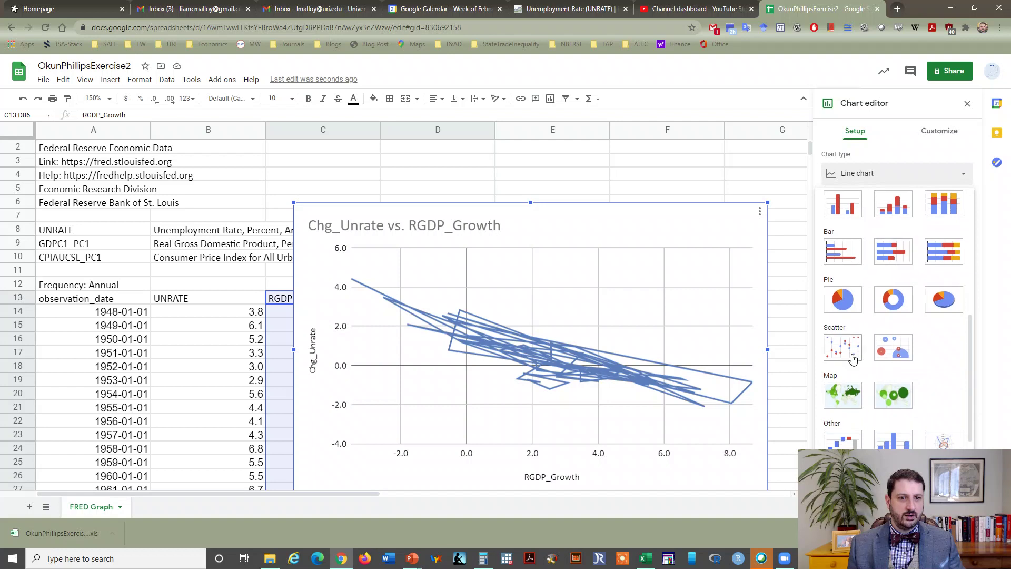
left_click(853, 357)
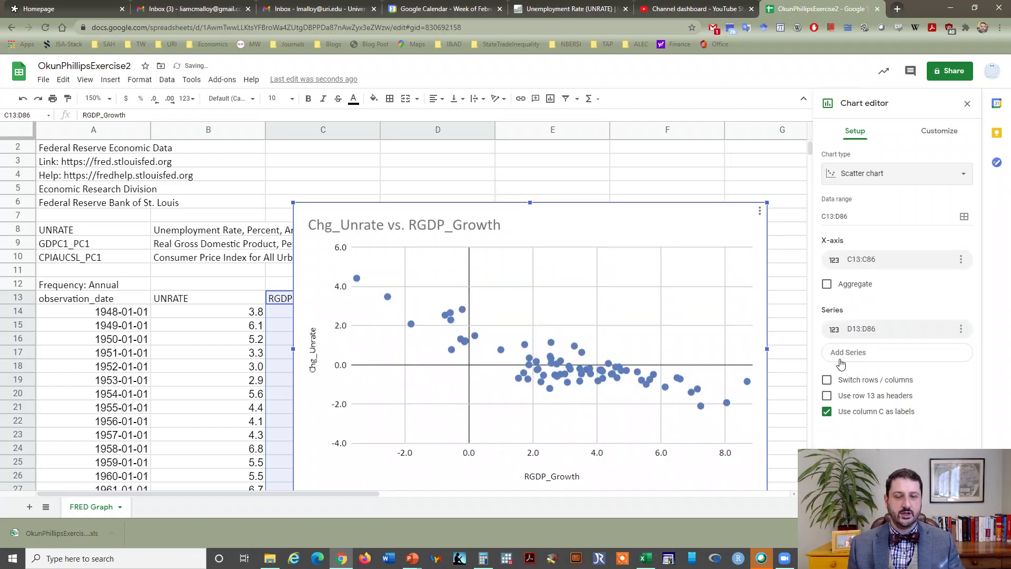
right_click(642, 212)
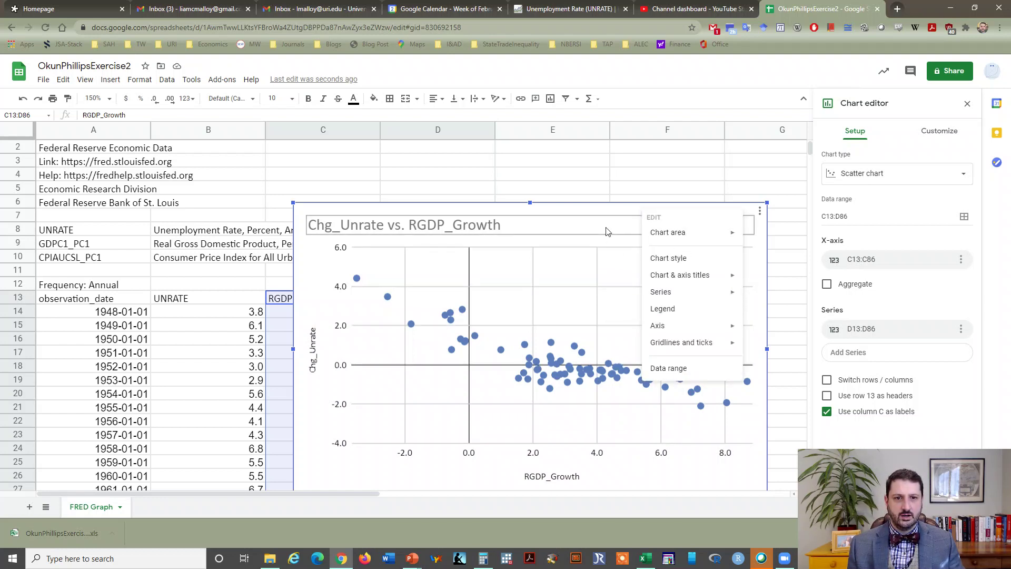
left_click(605, 213)
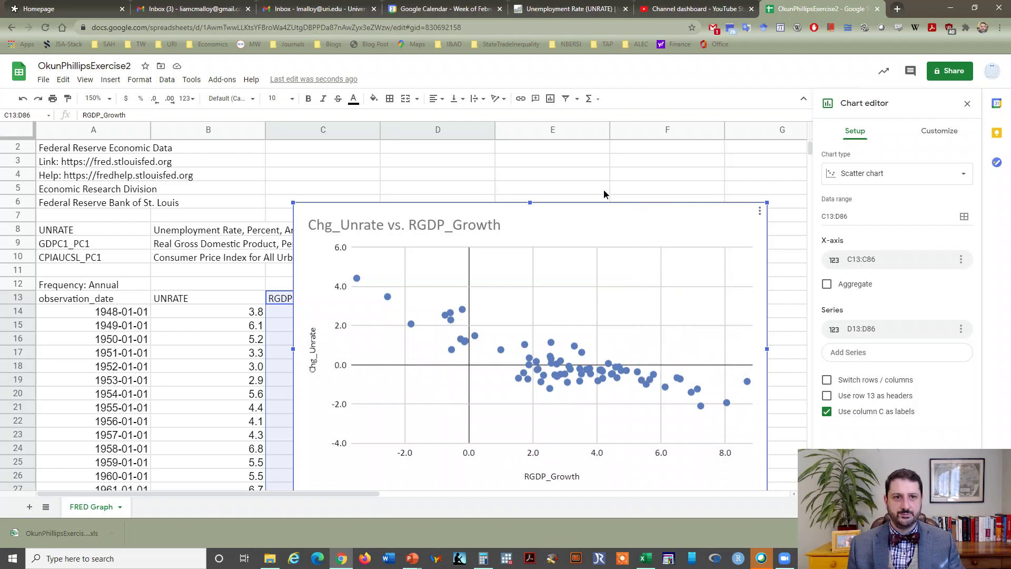
left_click_drag(605, 194, 602, 181)
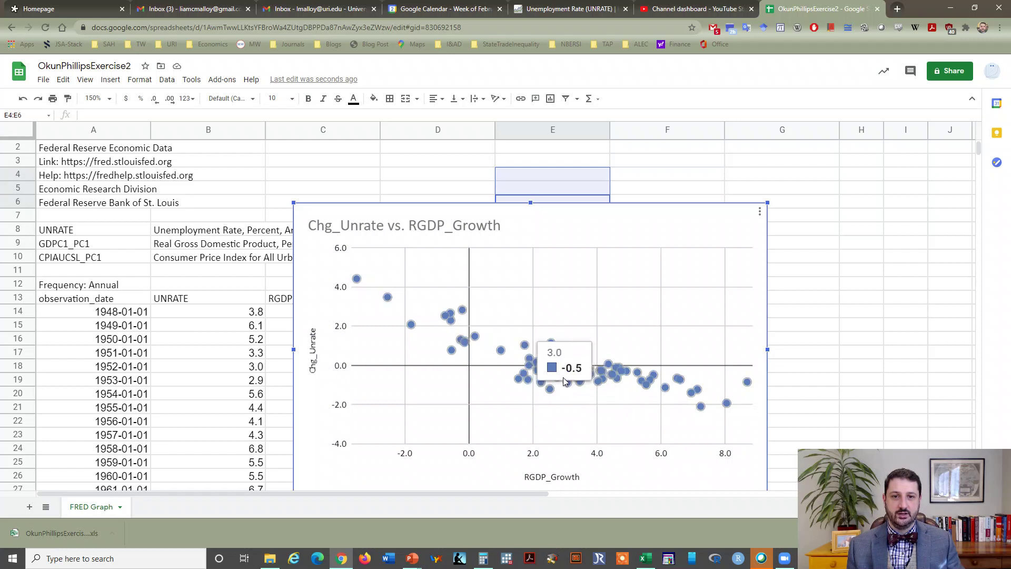
Add a linear trendline to Data series 1 of the scatter chart.
mouse_move(552, 388)
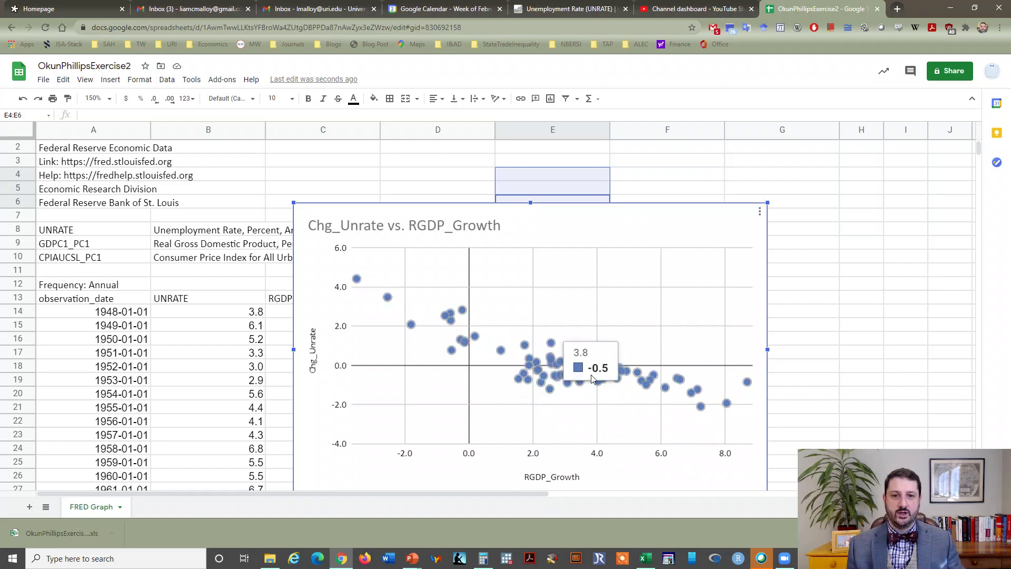
right_click(538, 335)
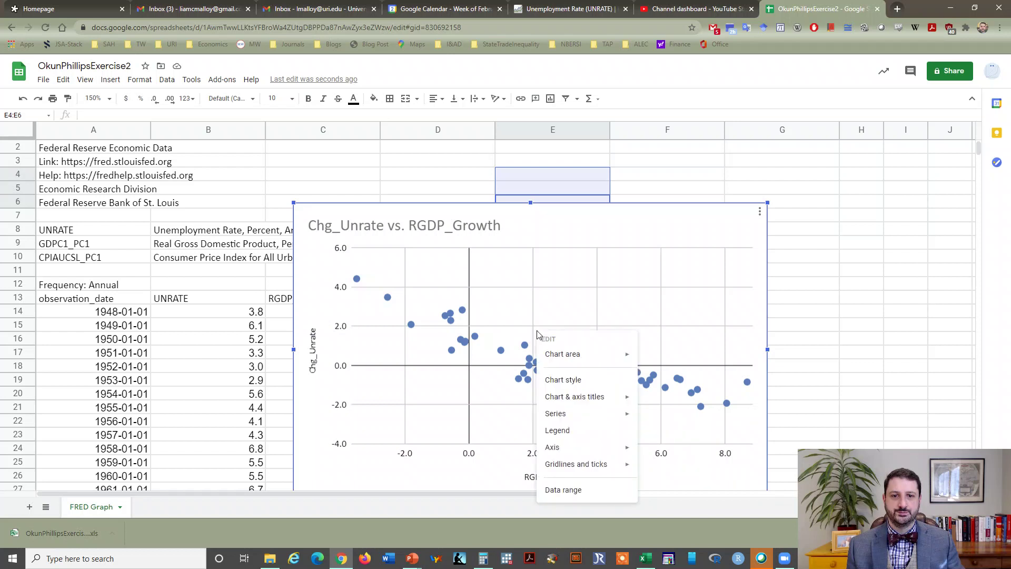
mouse_move(574, 414)
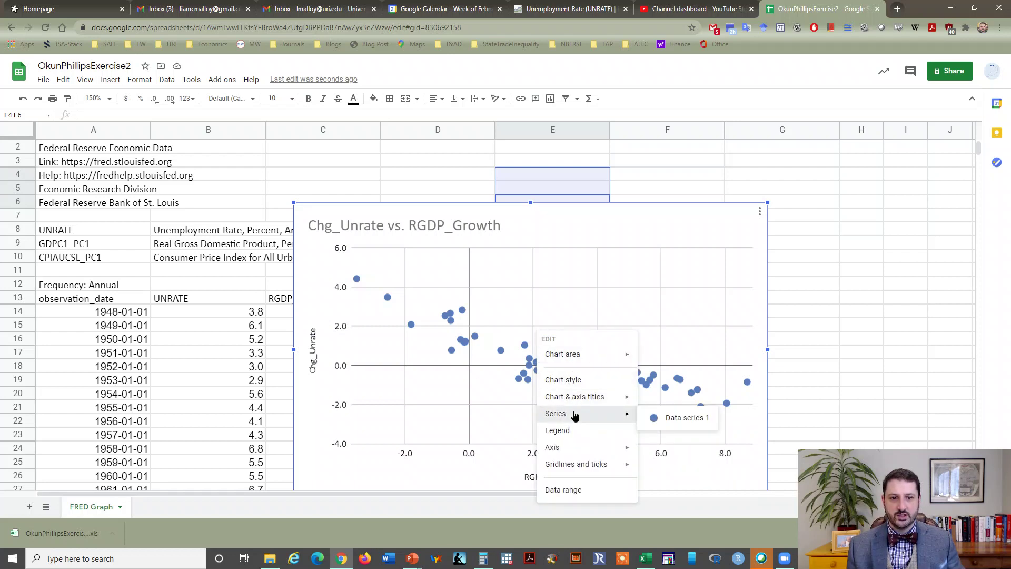
left_click(665, 417)
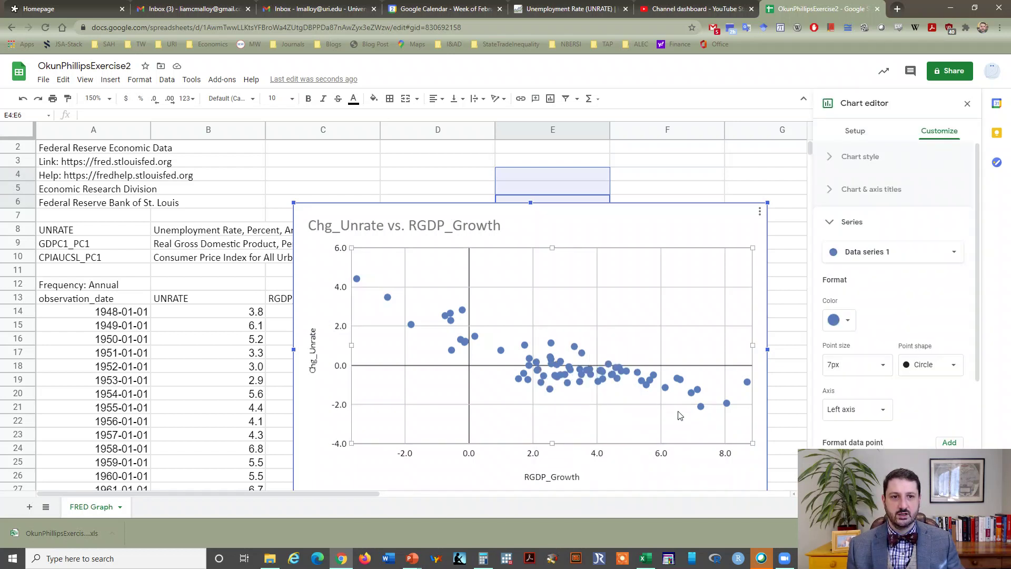
scroll(851, 384, "down", 3)
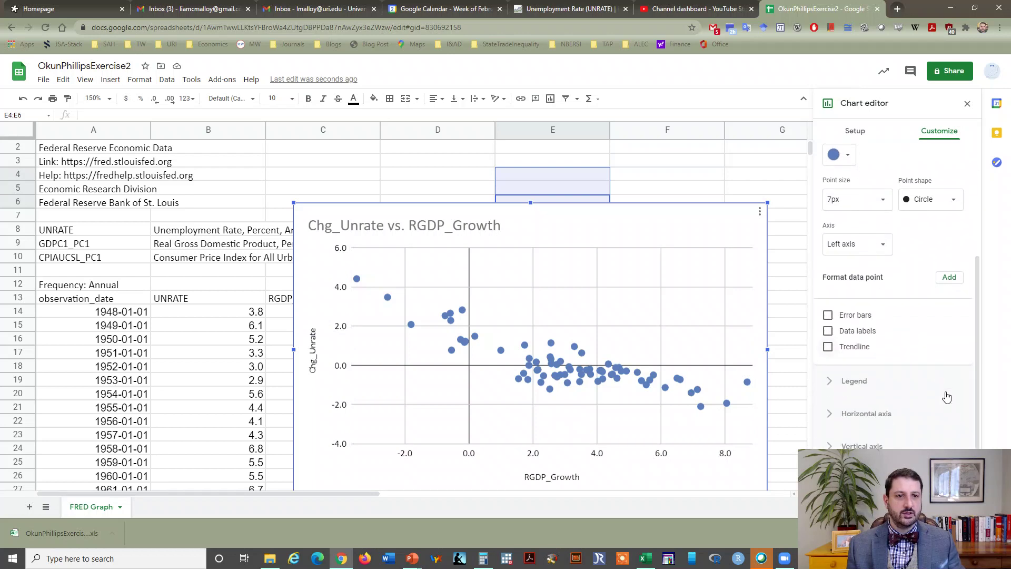
left_click(829, 348)
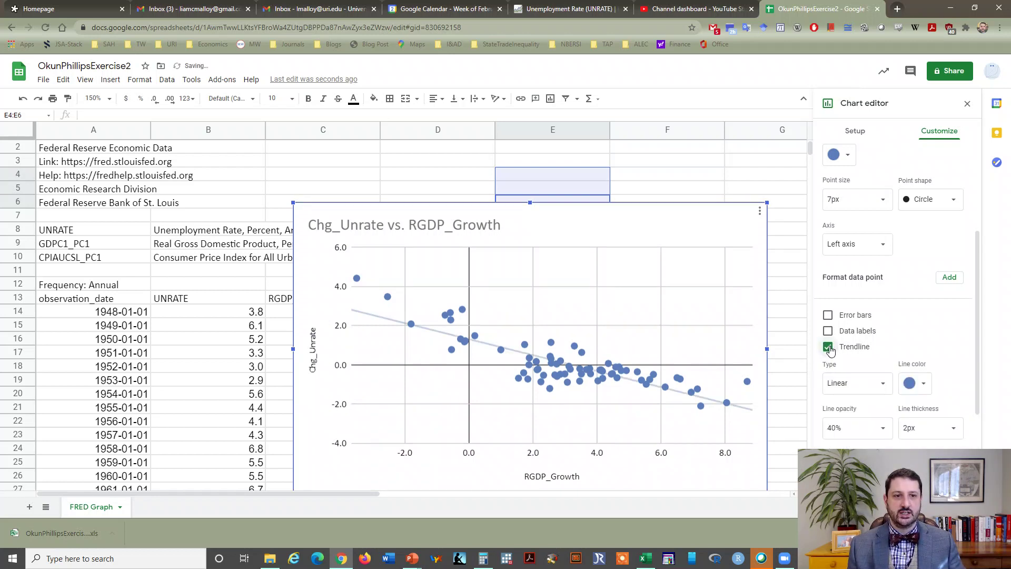
Label the trendline with its equation and show its R² value.
scroll(941, 342, "down", 1)
scroll(941, 342, "down", 2)
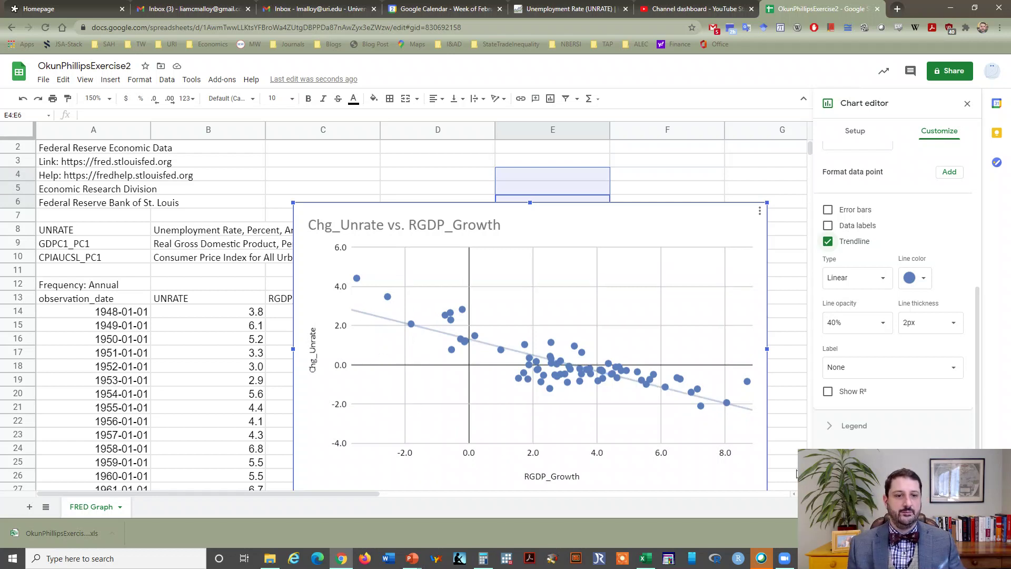
left_click(868, 372)
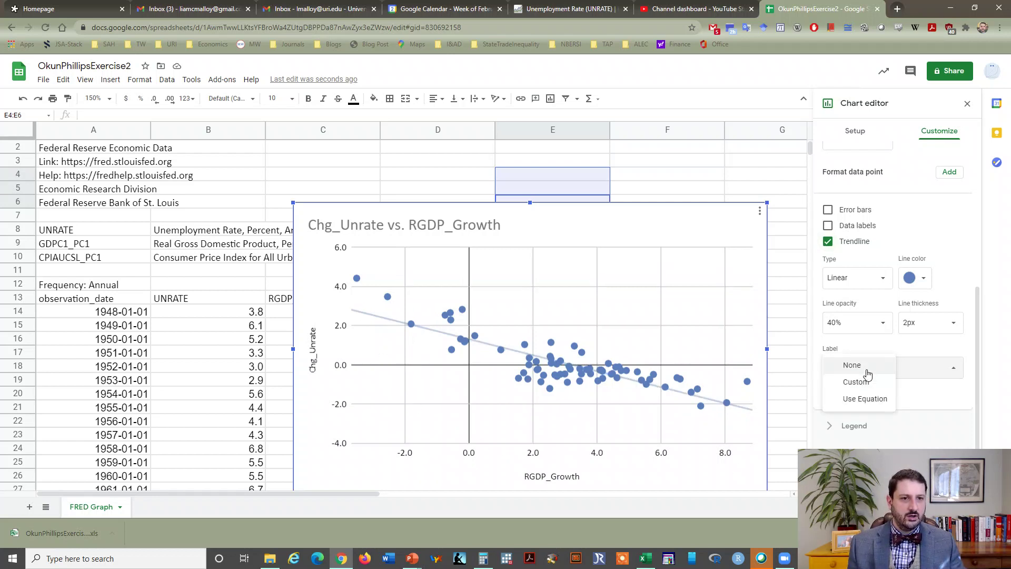
left_click(867, 401)
left_click(829, 391)
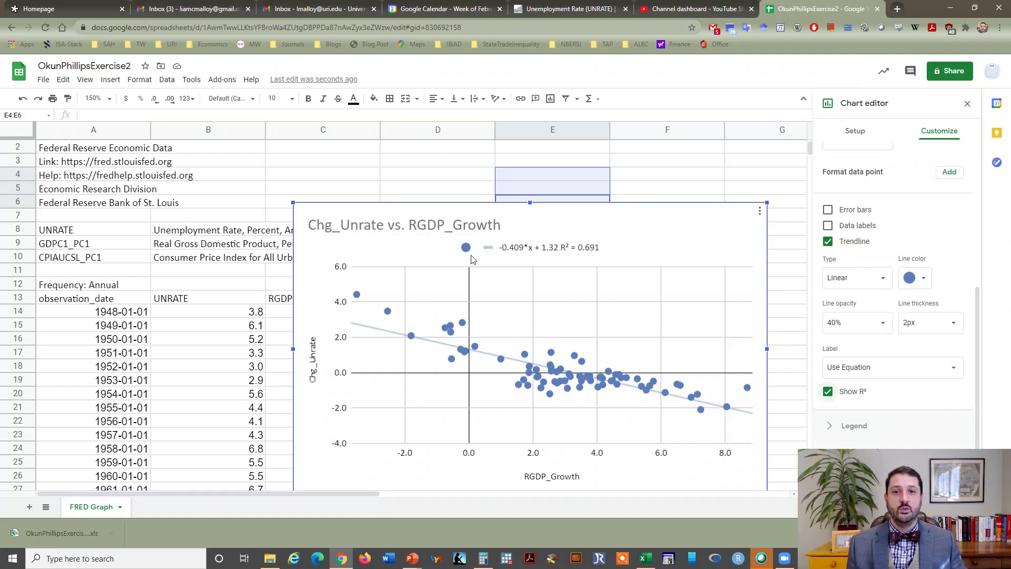
Switch to Calculator, divide the trendline intercept 1.32 by the slope 0.409, and return to the spreadsheet chart.
left_click(489, 564)
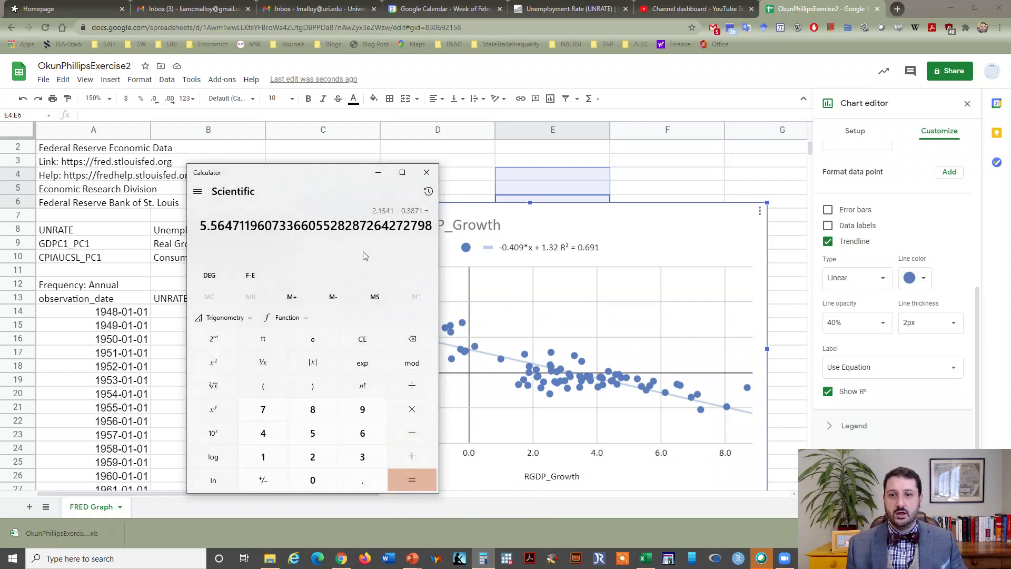
left_click(356, 345)
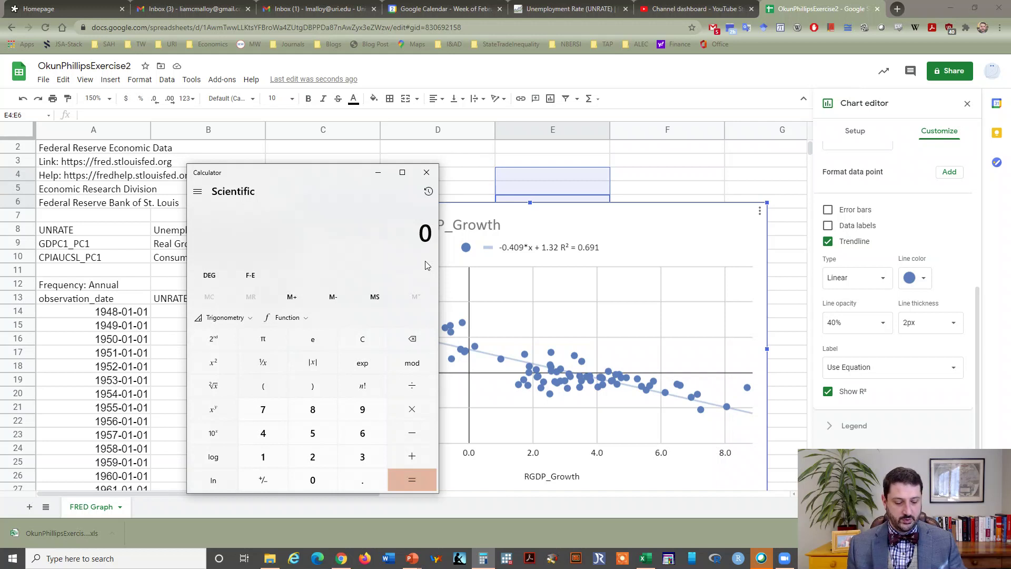
type("1.32")
key("slash")
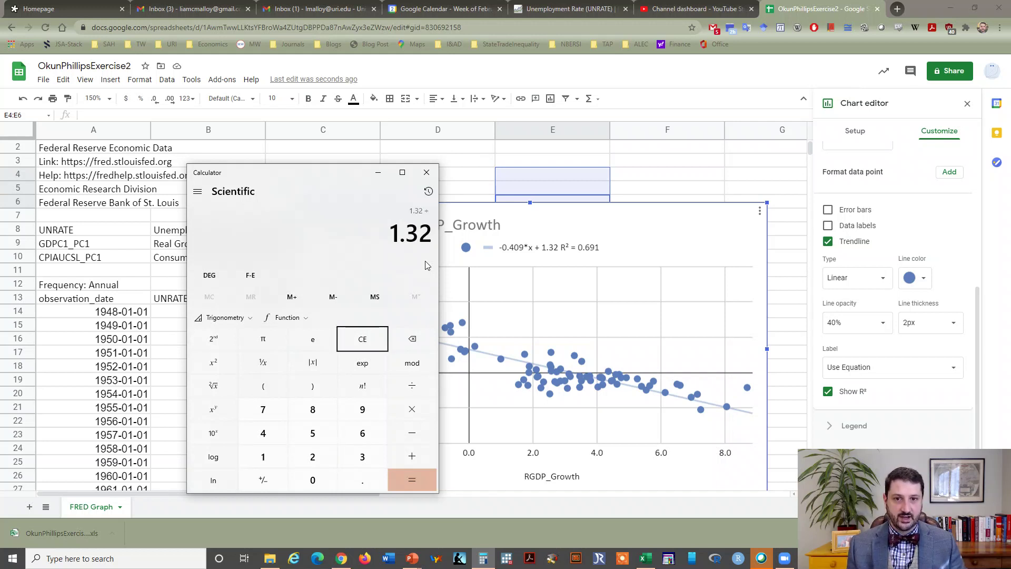
type("0.409")
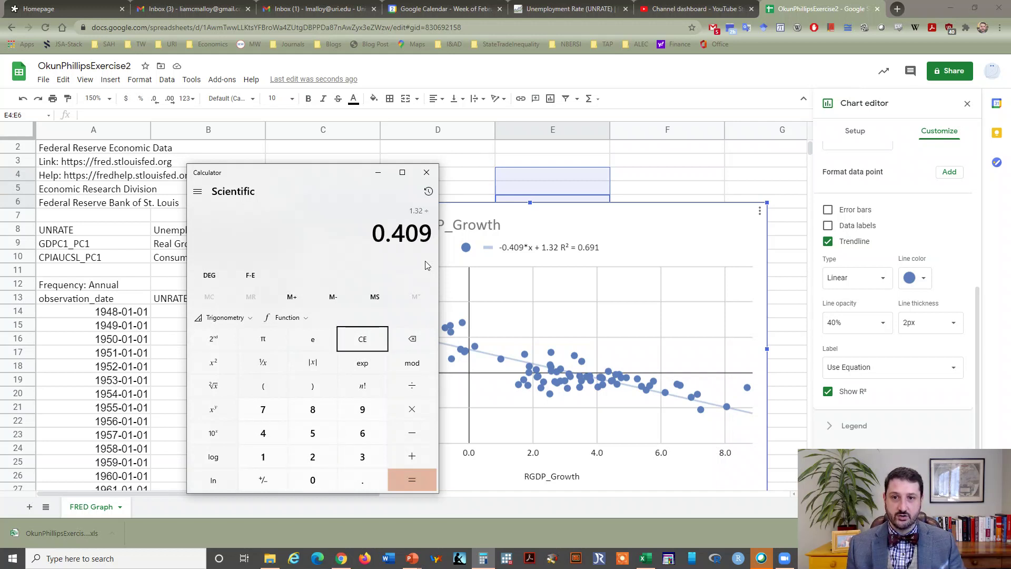
key("Return")
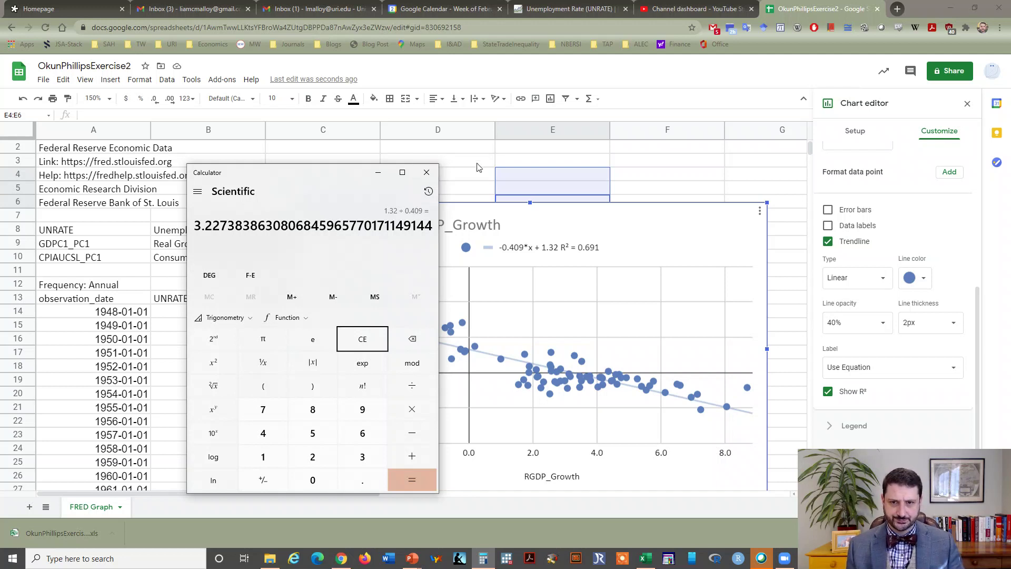
left_click(641, 238)
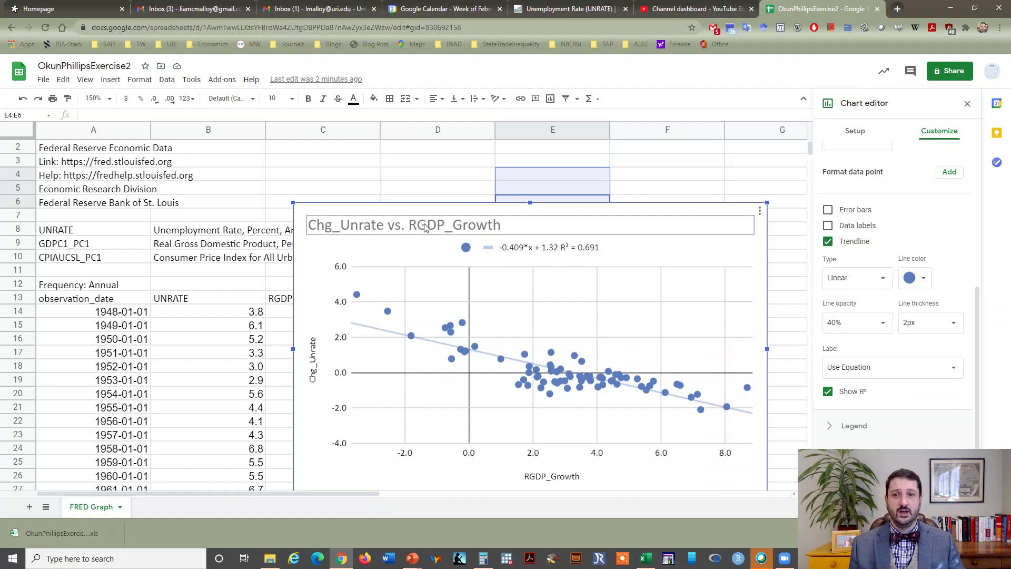
Open the text and formatting settings of the scatter chart's title.
left_click(495, 225)
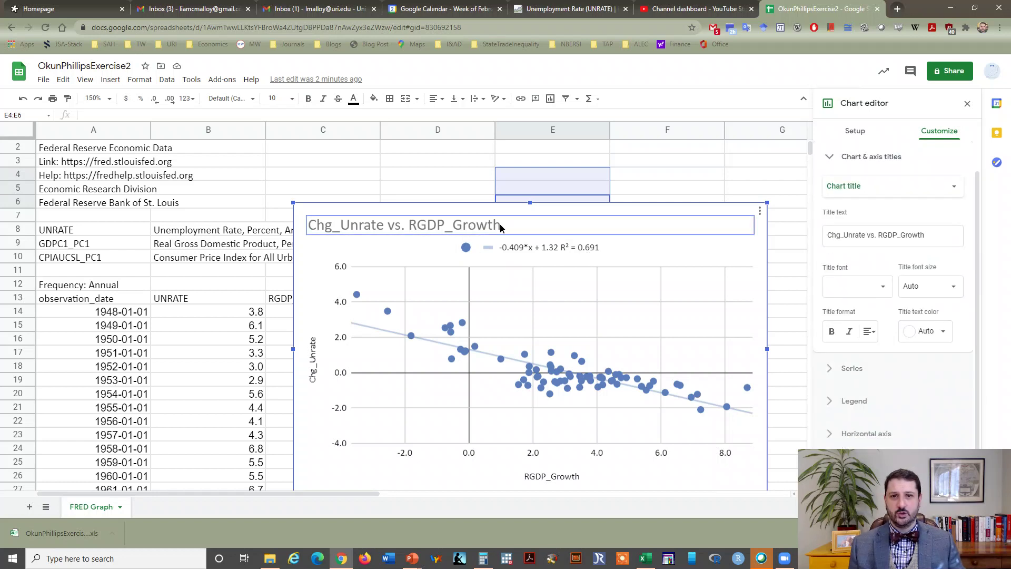
left_click(472, 225)
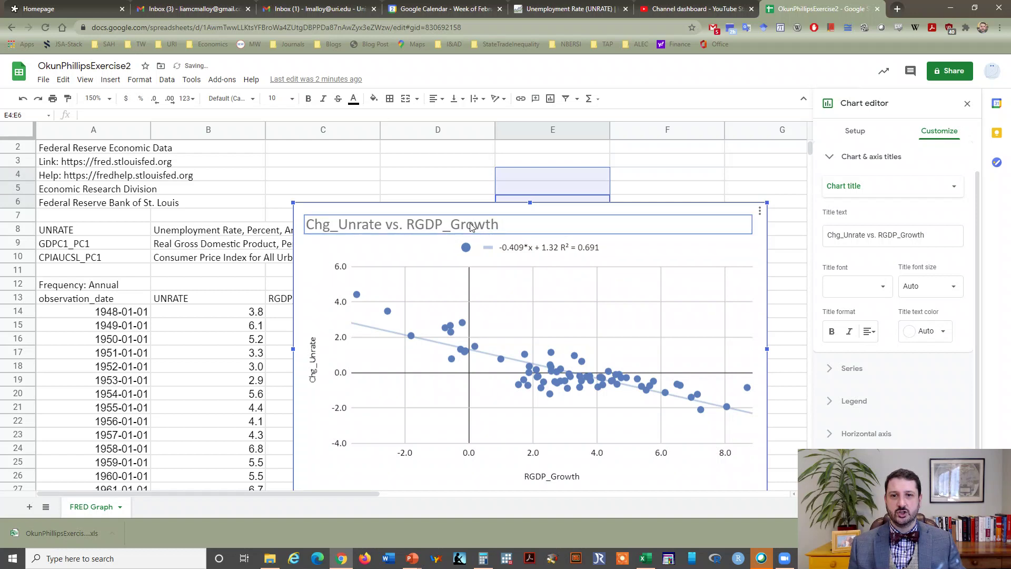
right_click(470, 228)
left_click_drag(469, 231, 468, 222)
right_click(470, 225)
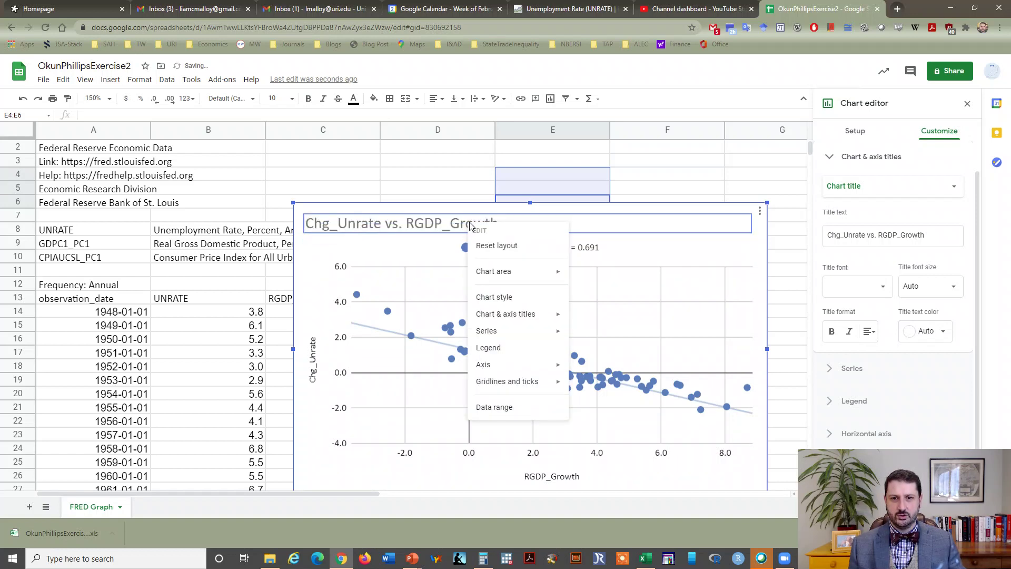
mouse_move(518, 320)
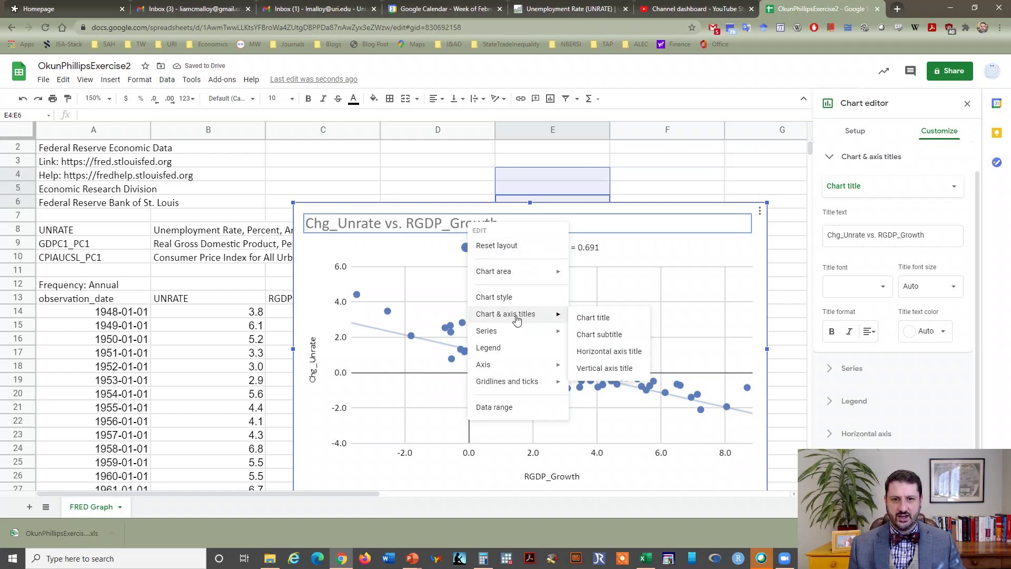
left_click(600, 317)
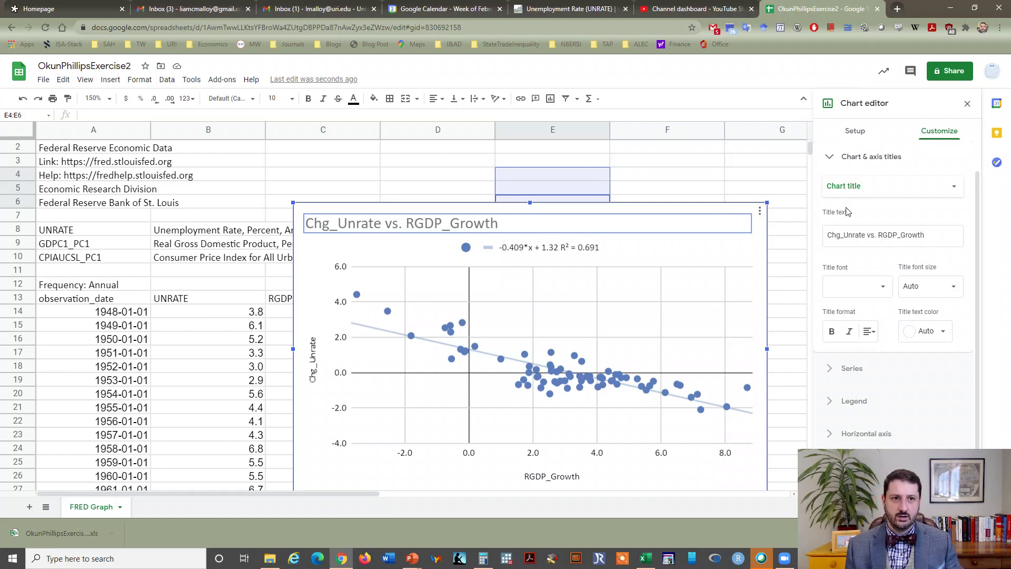
left_click(881, 191)
left_click(881, 188)
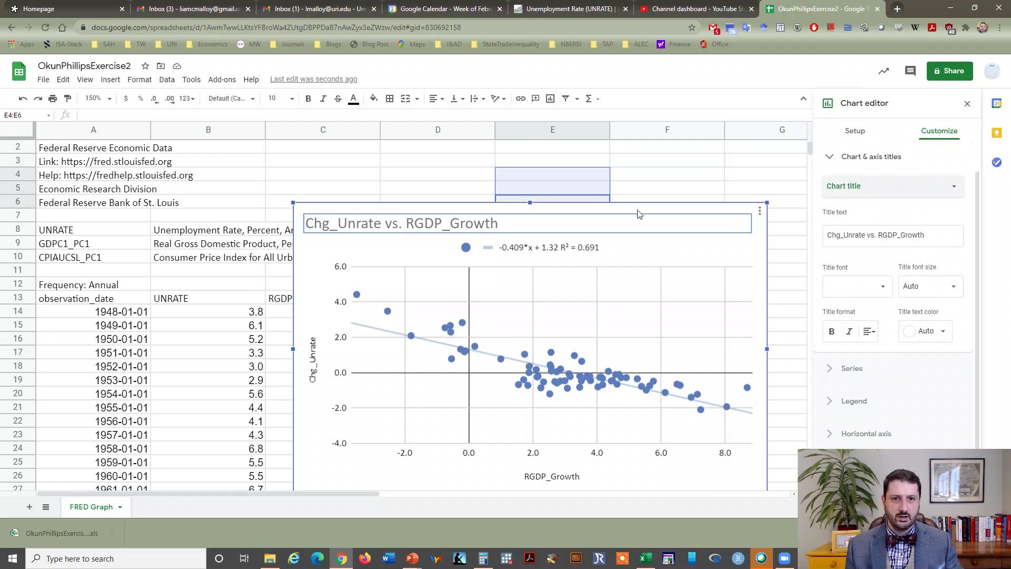
right_click(452, 227)
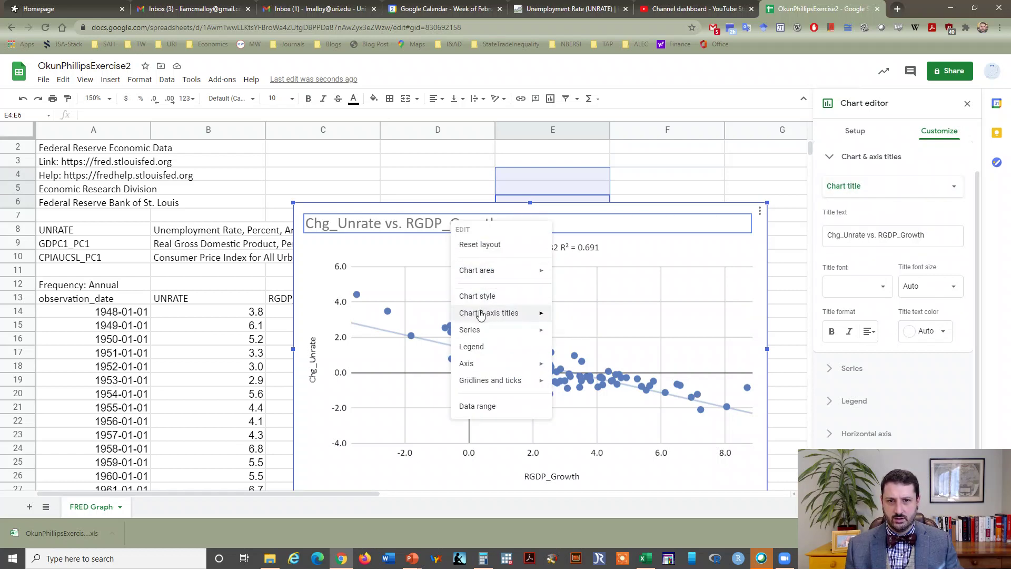
mouse_move(480, 315)
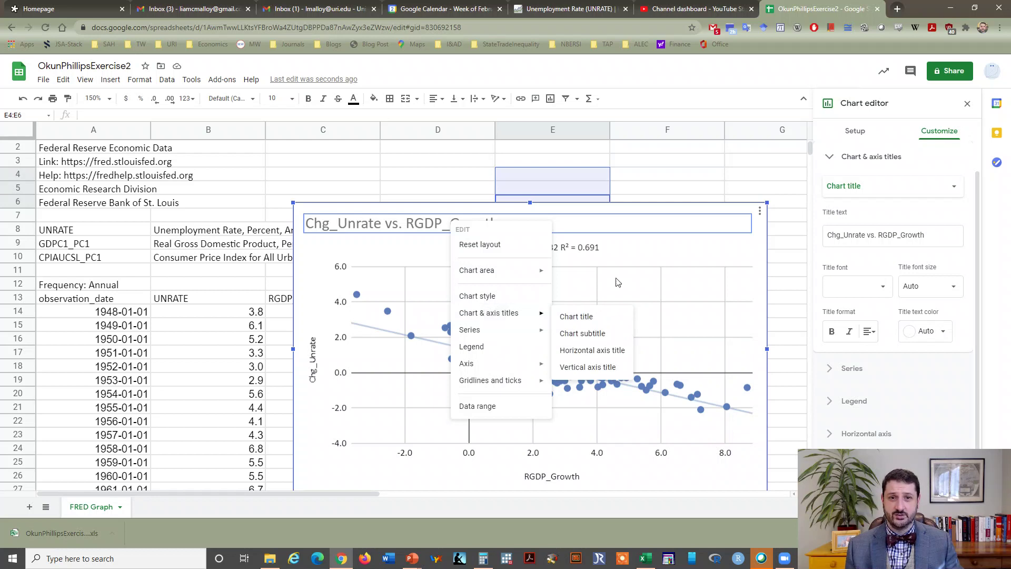
left_click(694, 258)
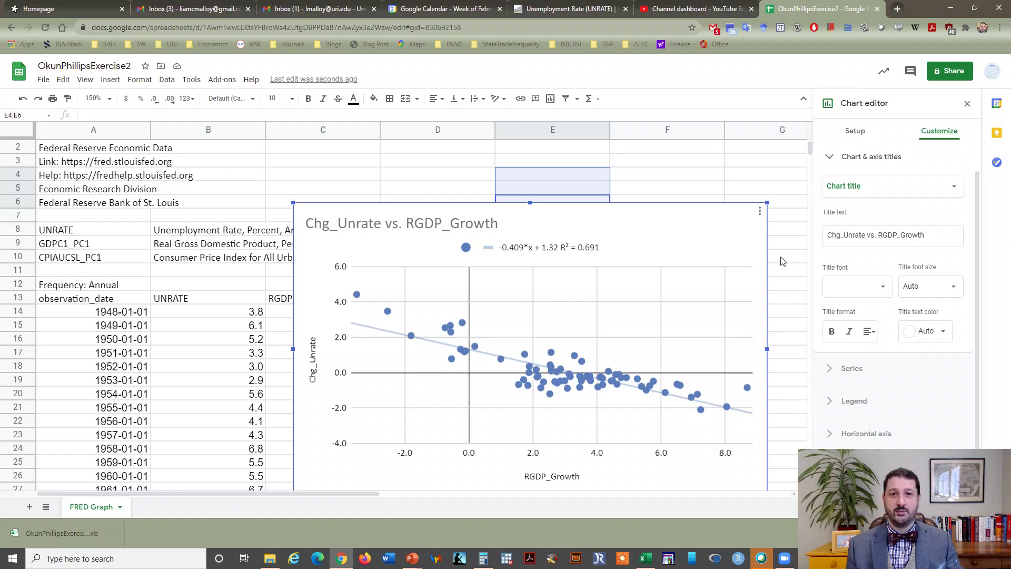
Move the Chg_Unrate vs. RGDP_Growth scatter chart down the sheet over columns A to D, ending near row 84, and deselect it.
left_click_drag(713, 206, 453, 506)
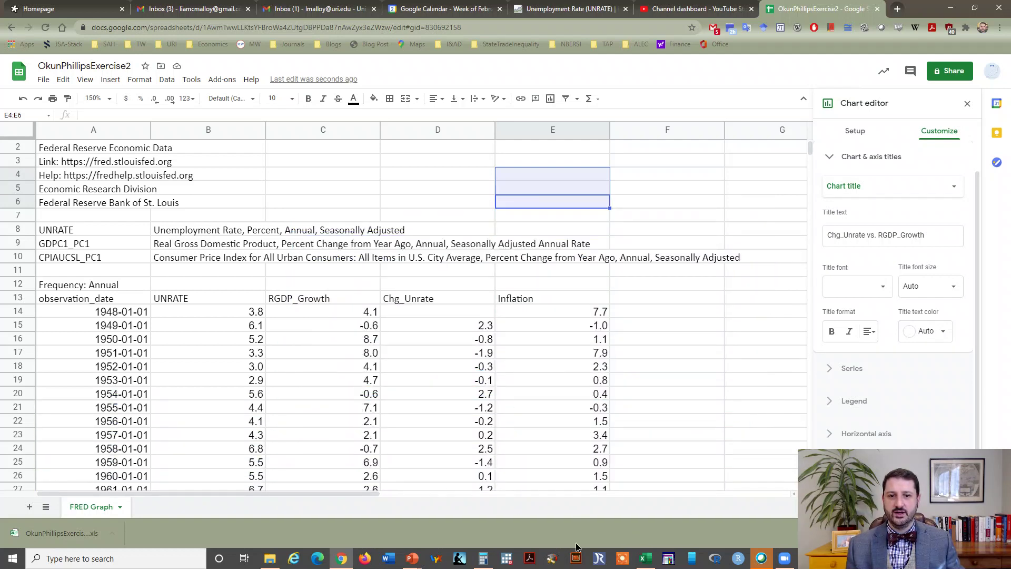
scroll(583, 465, "down", 6)
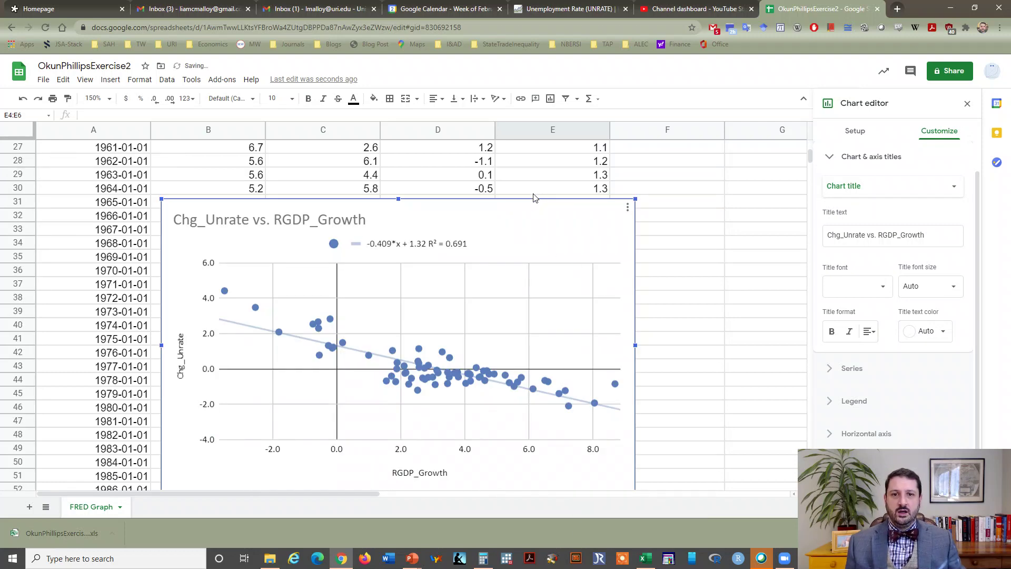
left_click_drag(533, 203, 473, 424)
scroll(474, 421, "down", 6)
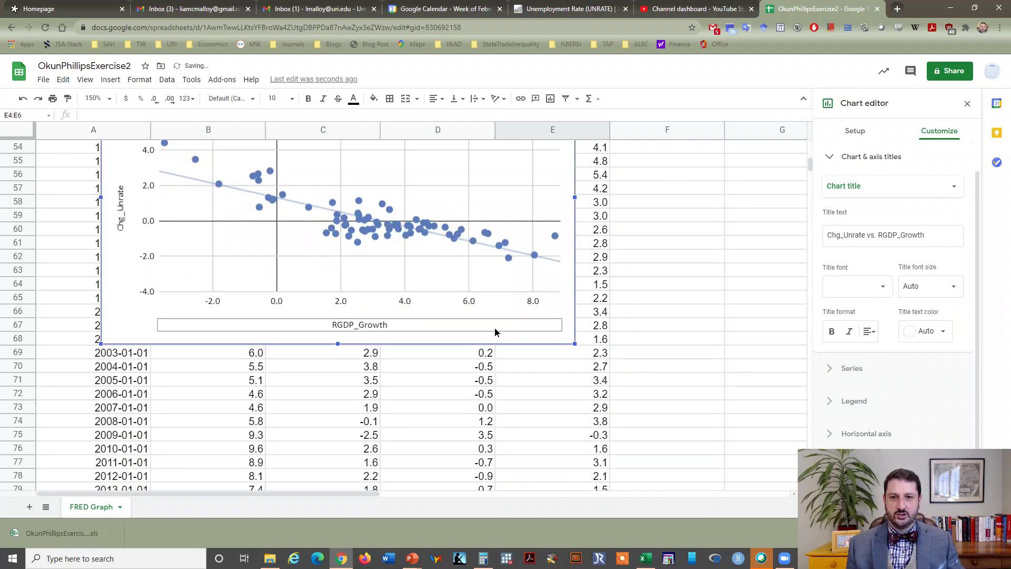
right_click(495, 331)
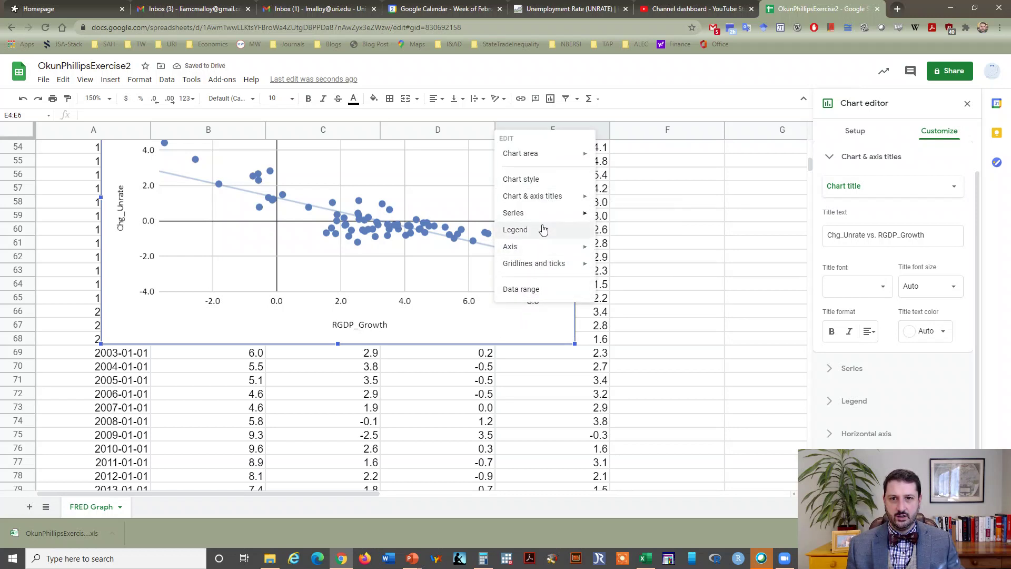
mouse_move(542, 250)
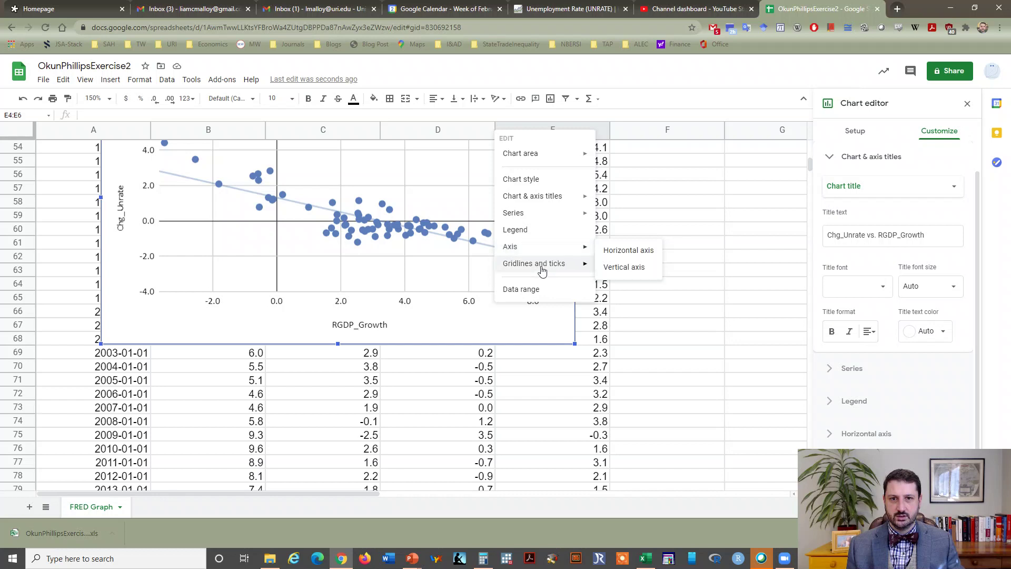
left_click_drag(253, 346, 190, 564)
scroll(383, 279, "up", 5)
scroll(383, 279, "up", 12)
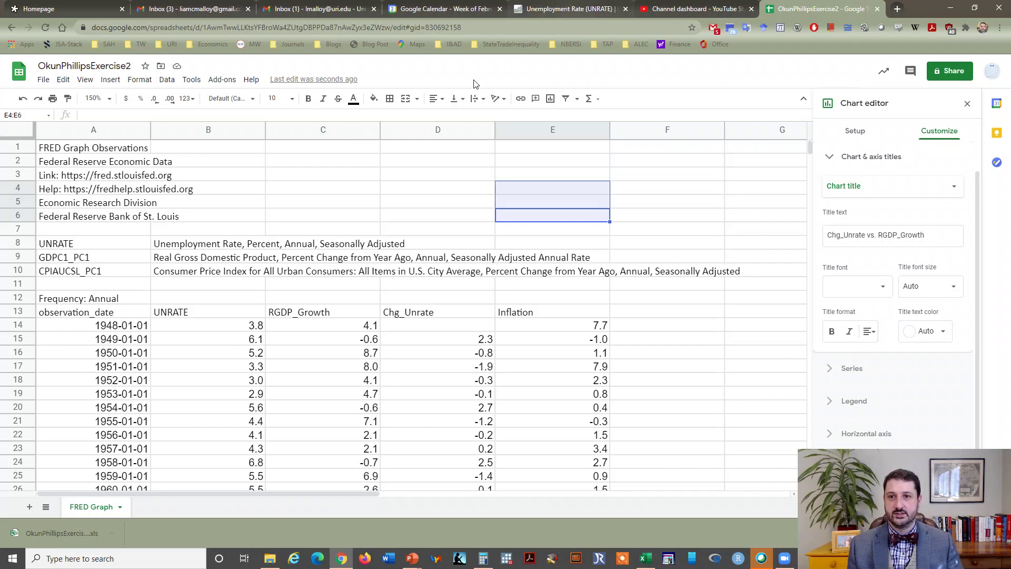
left_click(328, 145)
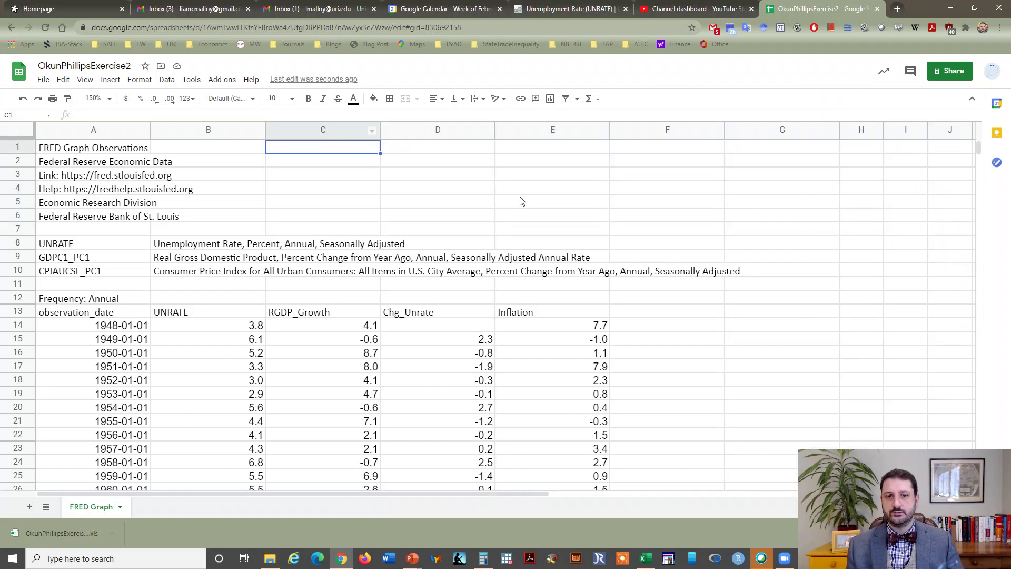
Copy the whole UNRATE column B into the empty column F.
left_click(675, 317)
left_click(228, 132)
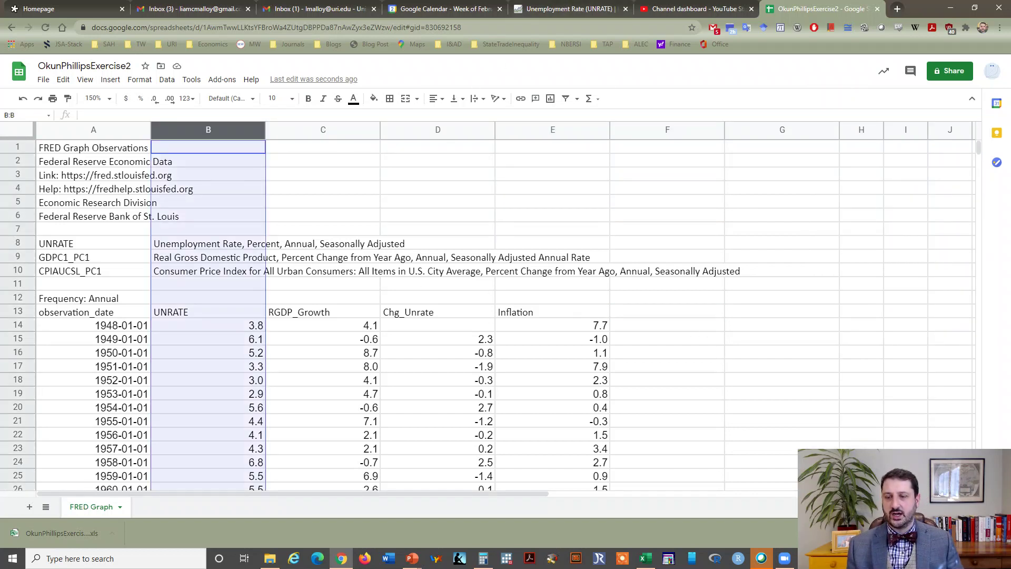
key("ctrl+c")
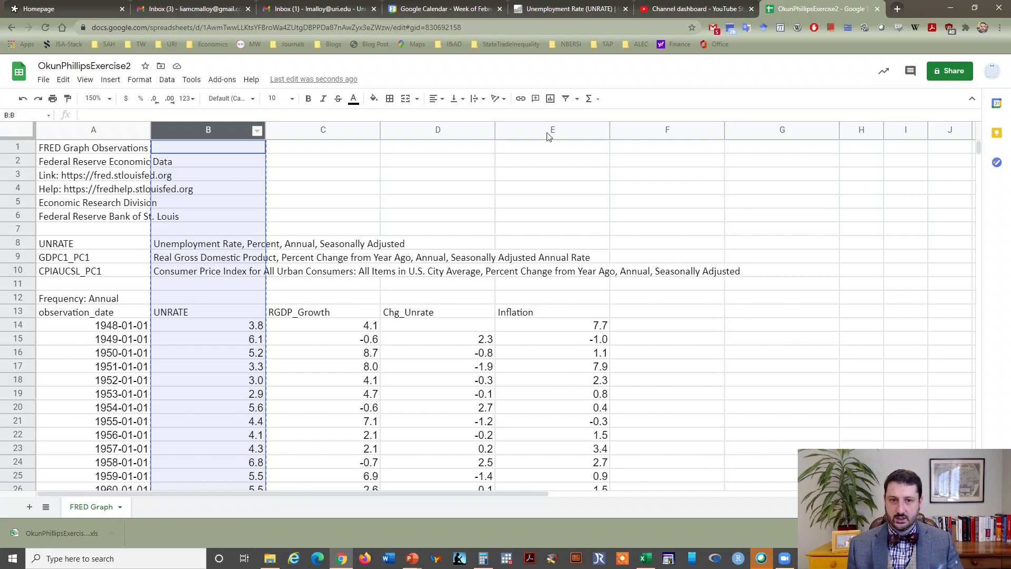
left_click(678, 132)
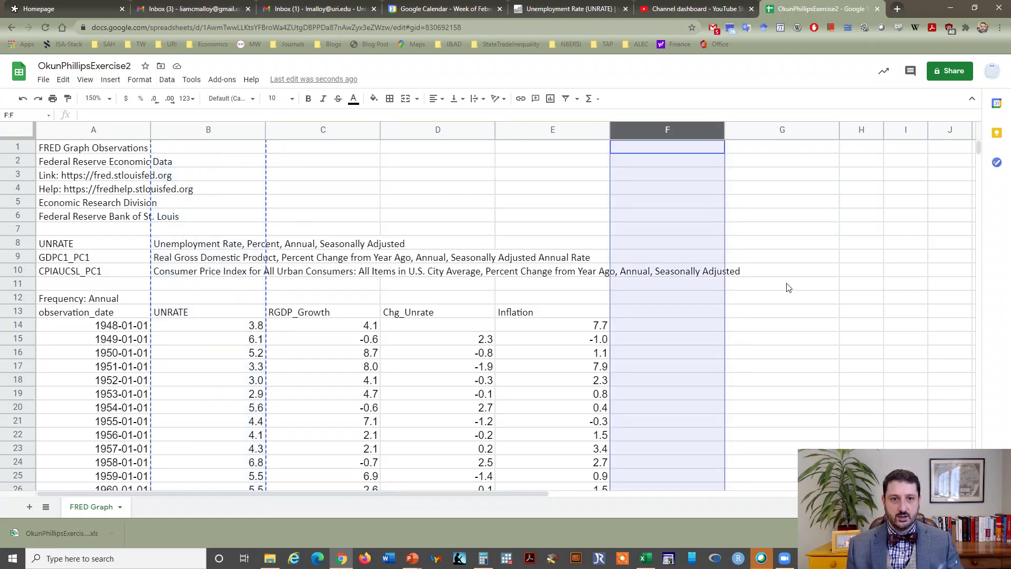
key("ctrl+v")
Enter the header Chg_Inflation in cell G13, beside the copied UNRATE column.
left_click(782, 311)
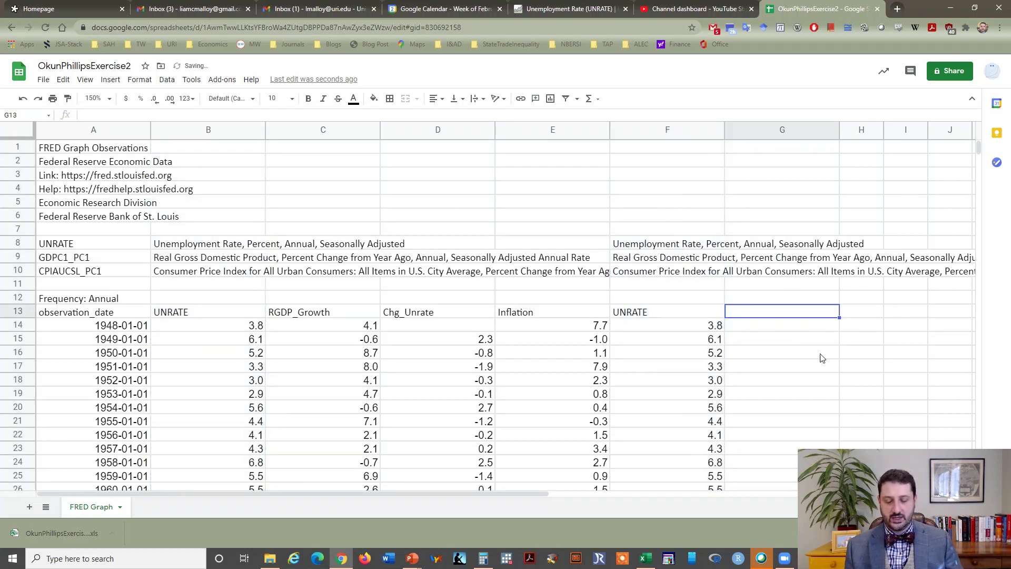
type("Chg_Inflation")
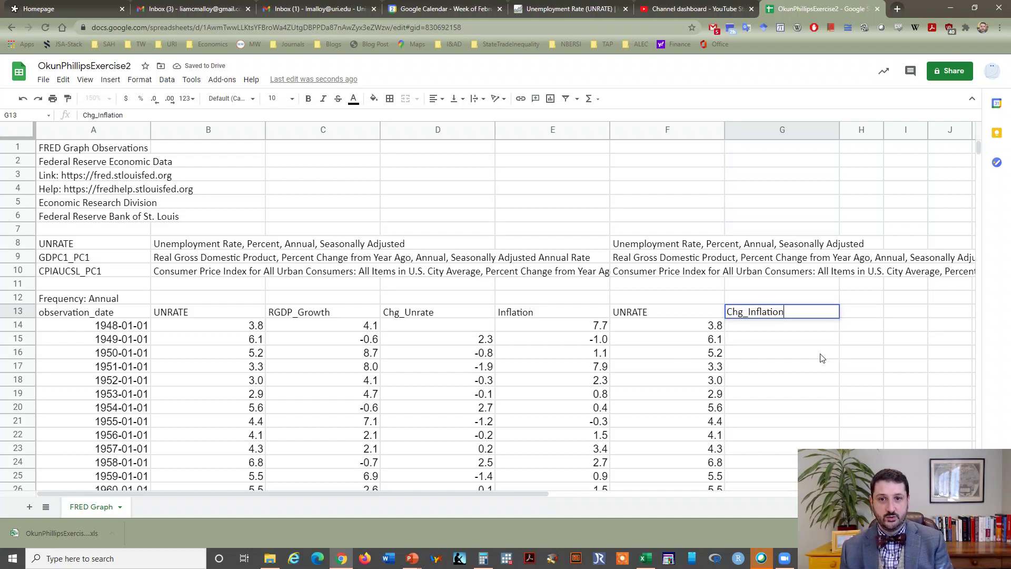
key("Return")
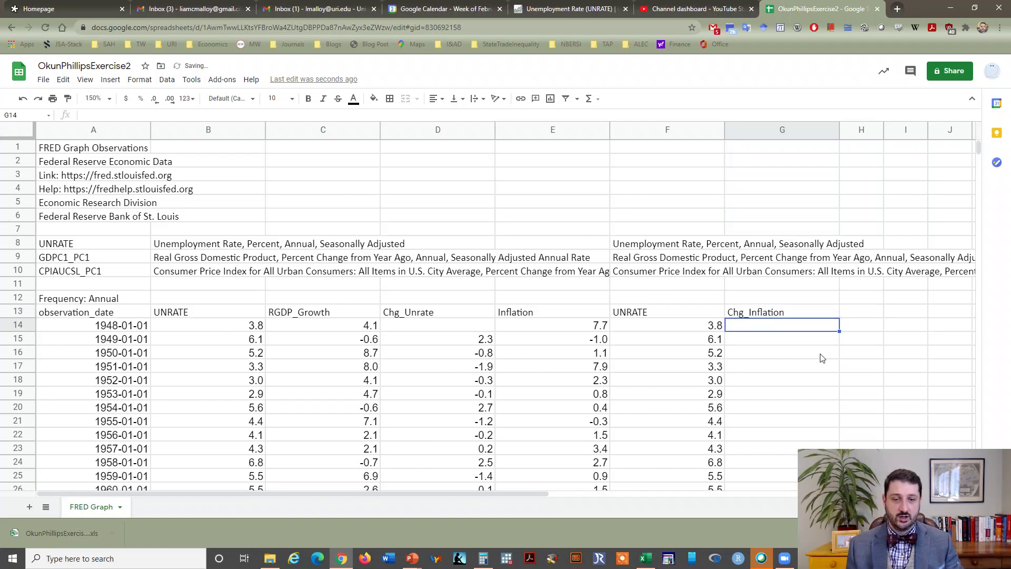
Compute the yearly inflation change in G15 with =E15-E14, and fill the formula down the rest of the Chg_Inflation column.
key("Down")
type("=")
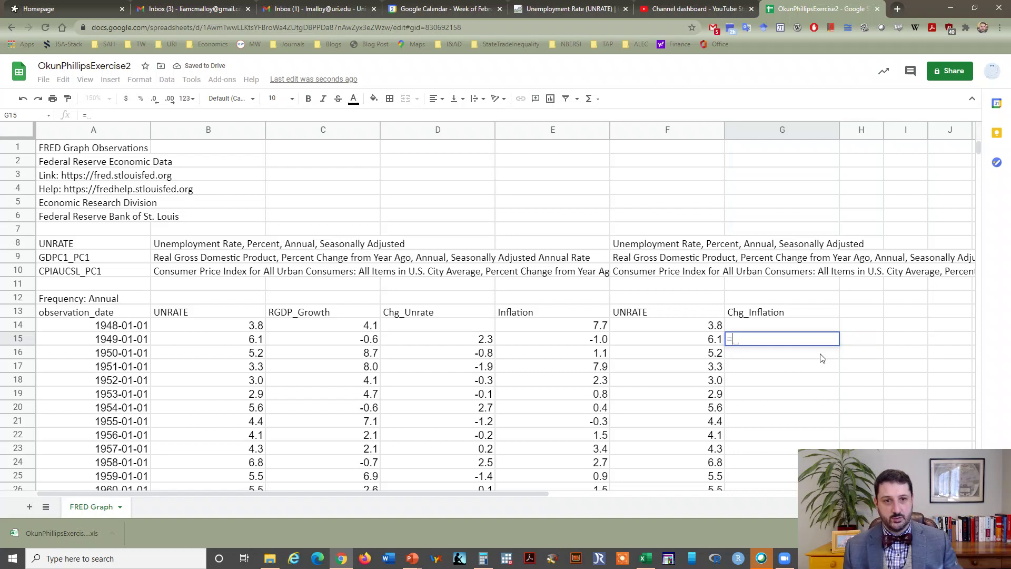
left_click(569, 342)
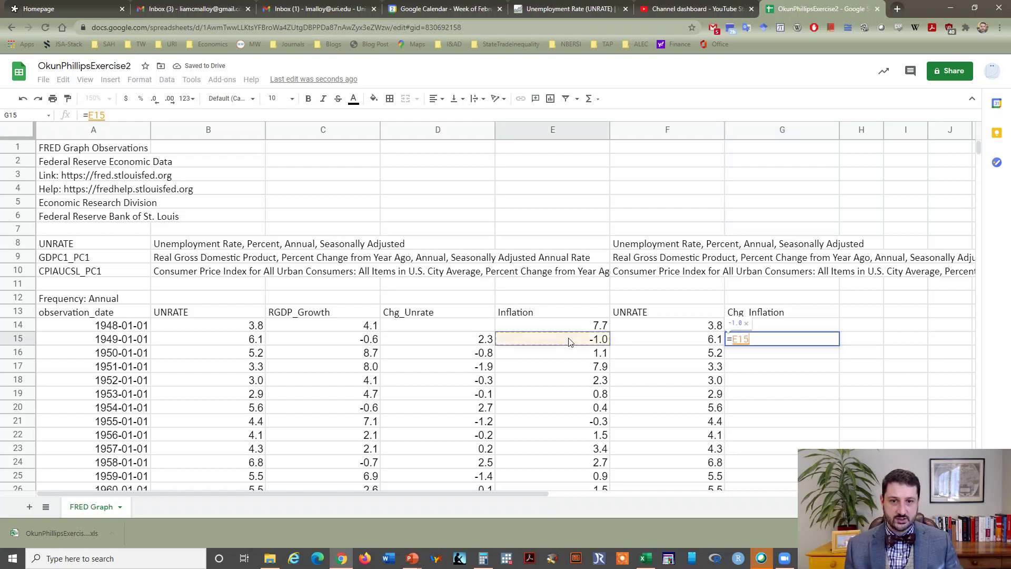
type("-")
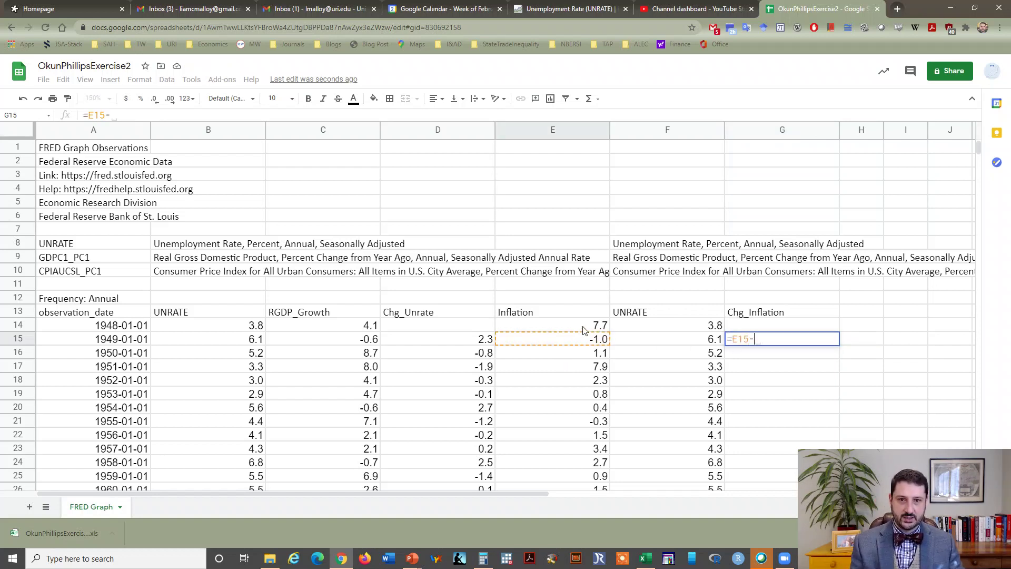
left_click(587, 329)
key("Return")
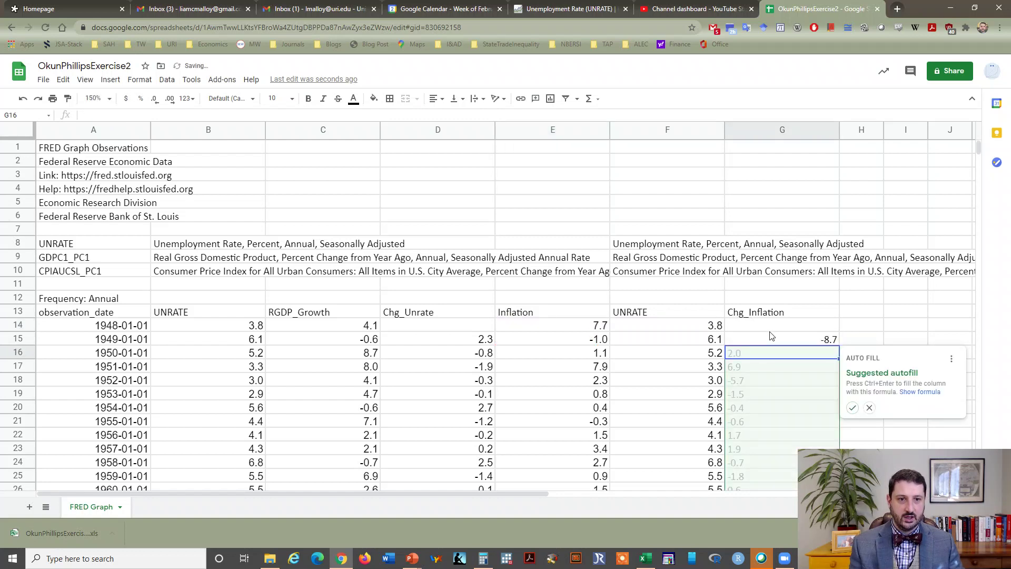
left_click(852, 408)
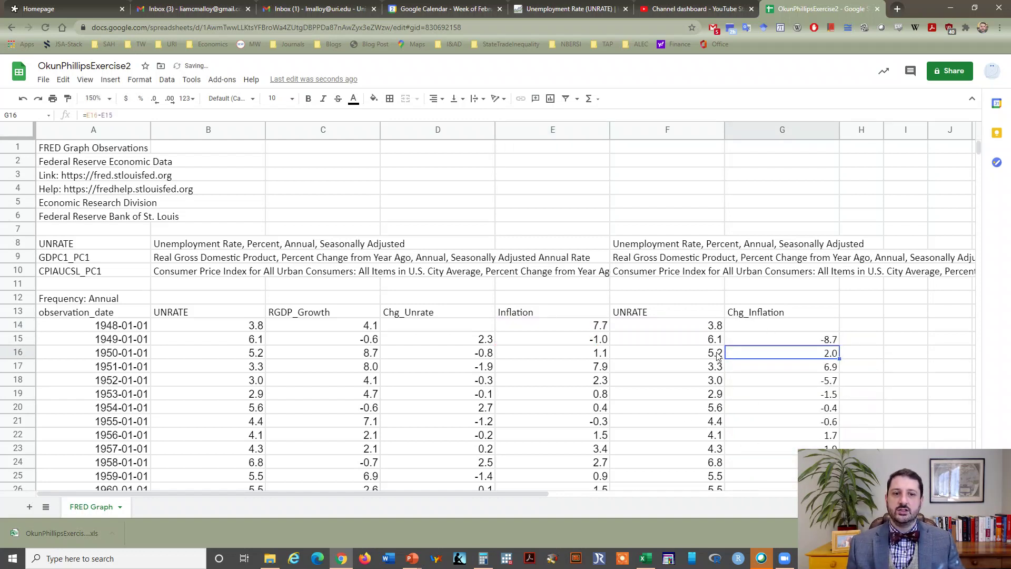
left_click(812, 343)
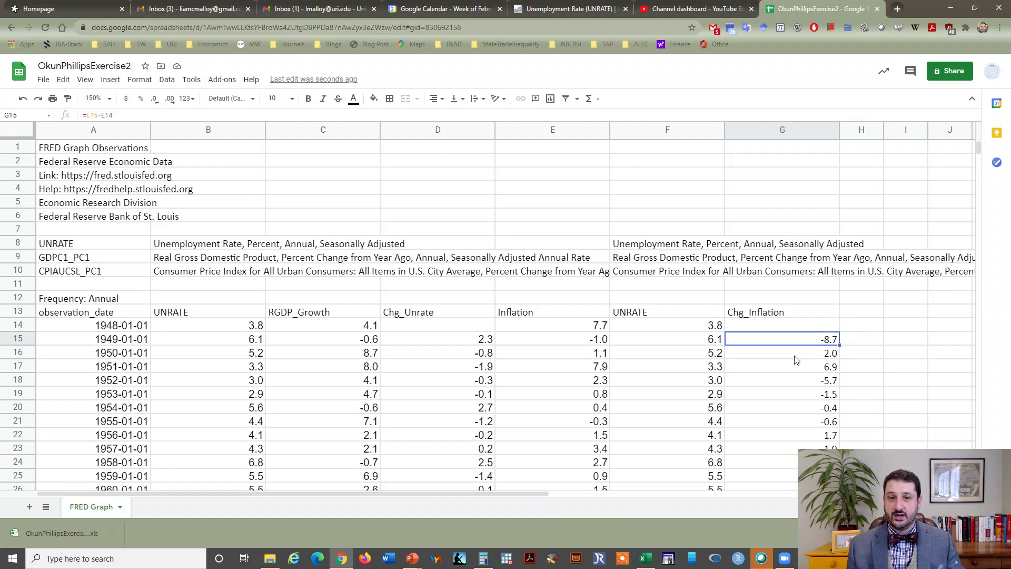
left_click(807, 358)
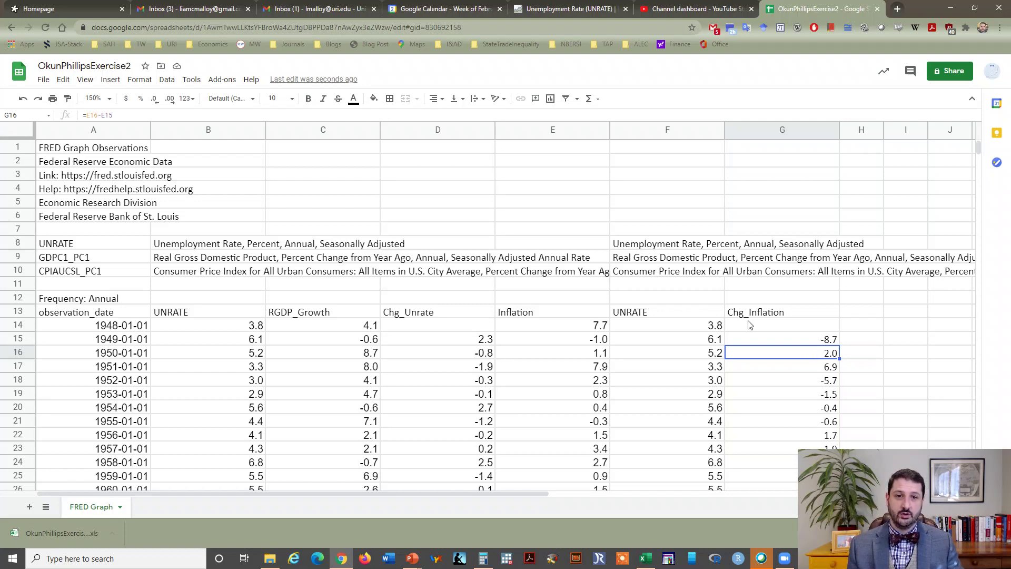
Insert a chart from the UNRATE and Chg_Inflation data in F13:G86.
left_click_drag(711, 317, 763, 257)
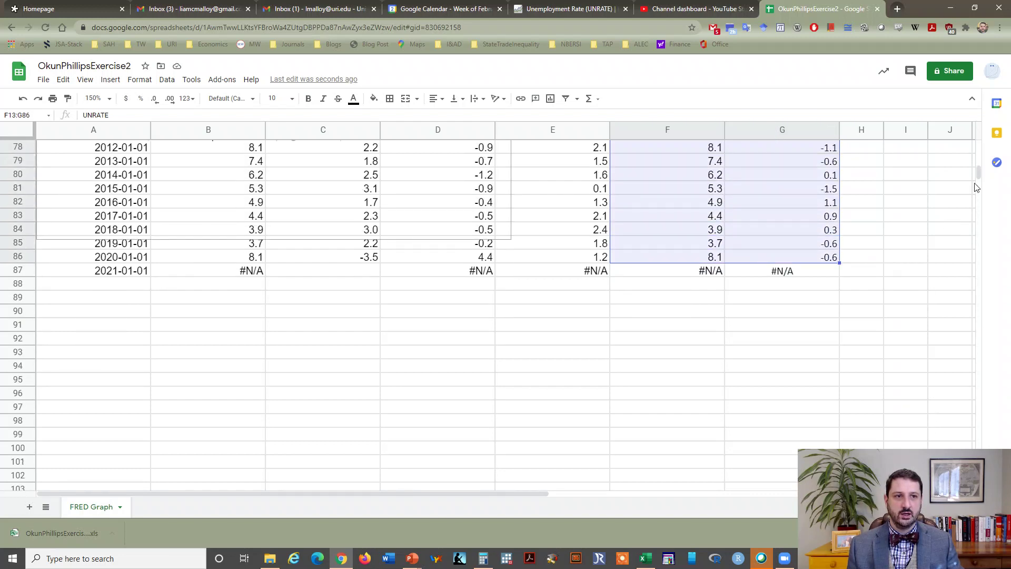
left_click_drag(979, 170, 979, 143)
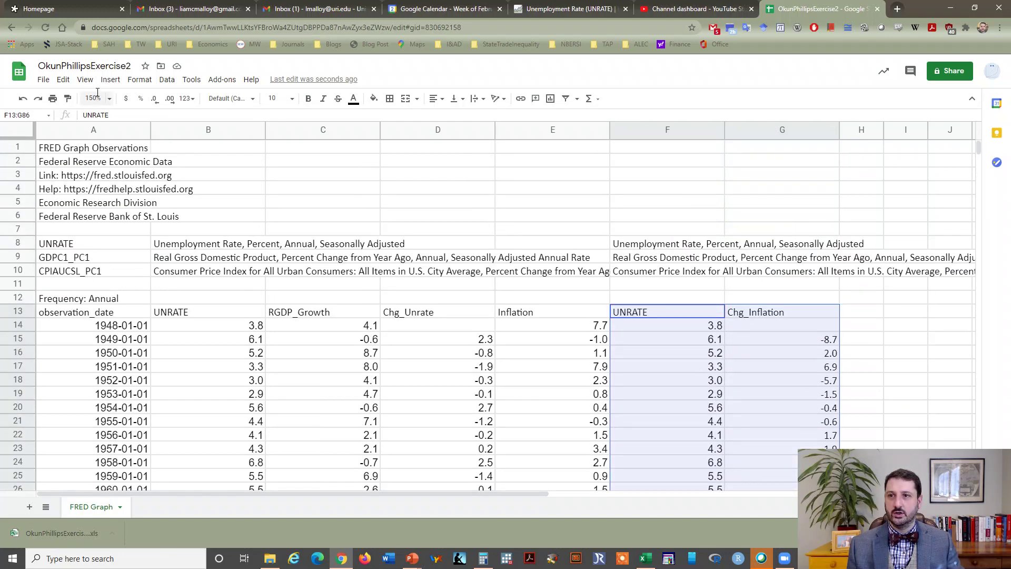
left_click(111, 80)
left_click(130, 225)
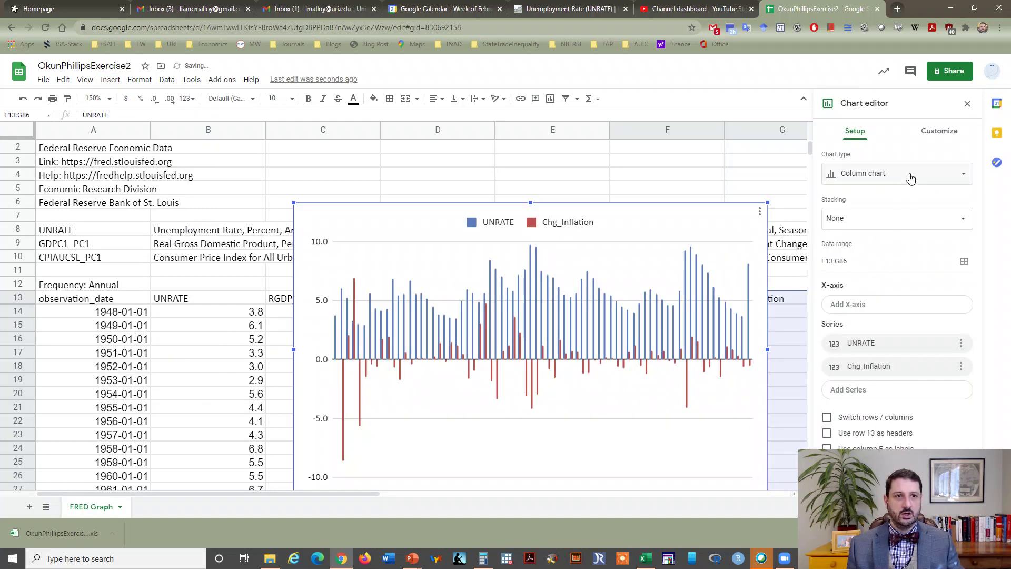
Change the new chart to a scatter chart with UNRATE on the x-axis and Chg_Inflation as the series.
left_click(945, 178)
scroll(895, 295, "down", 5)
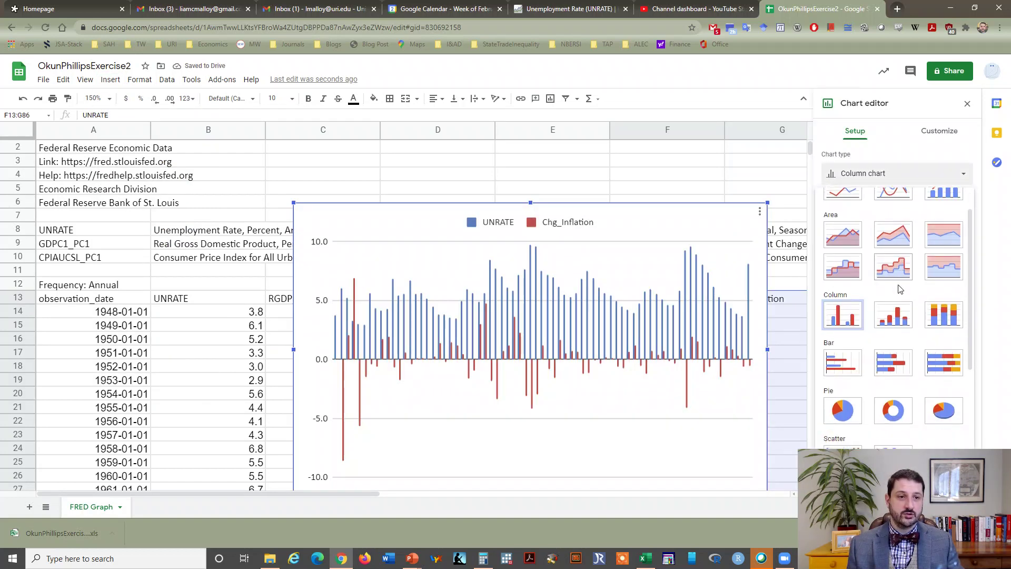
left_click(843, 322)
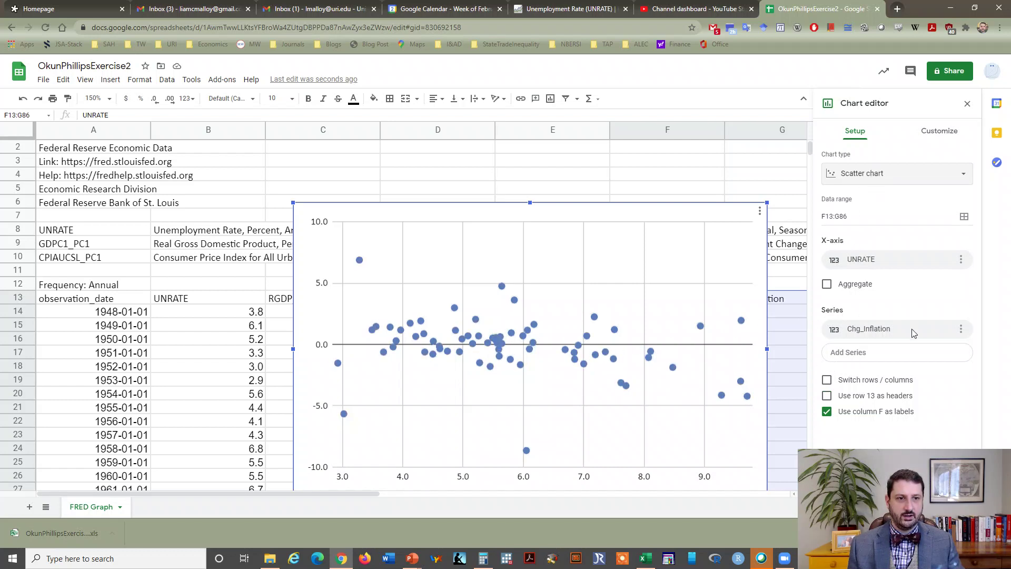
left_click(961, 328)
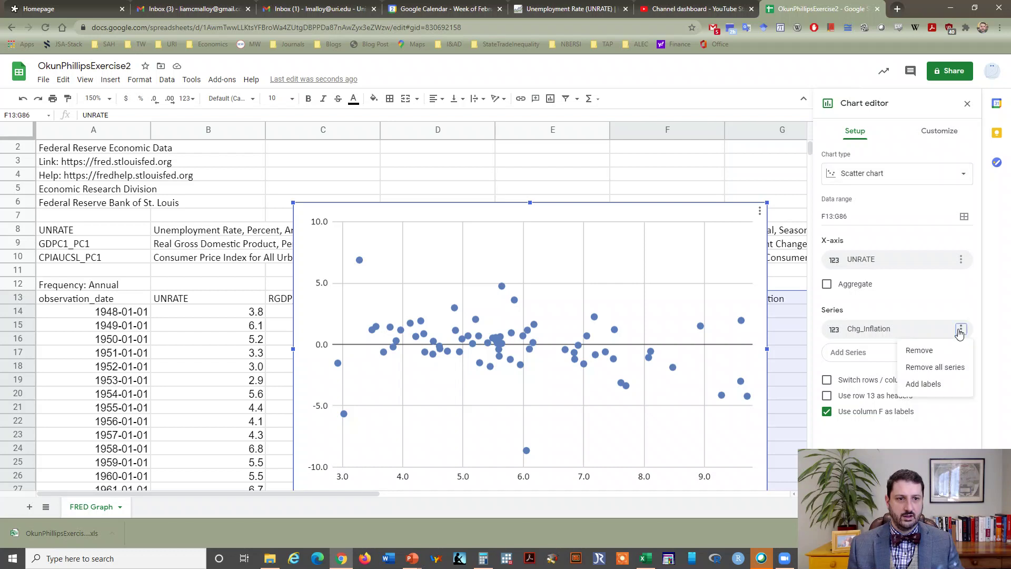
key("Escape")
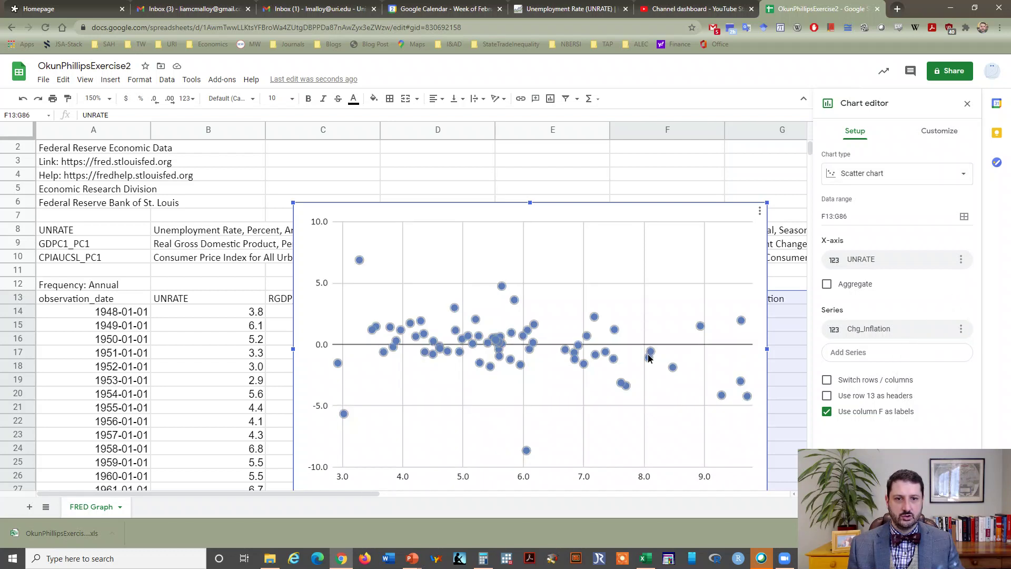
Add a linear trendline to the Chg_Inflation series of the scatter chart.
left_click(649, 358)
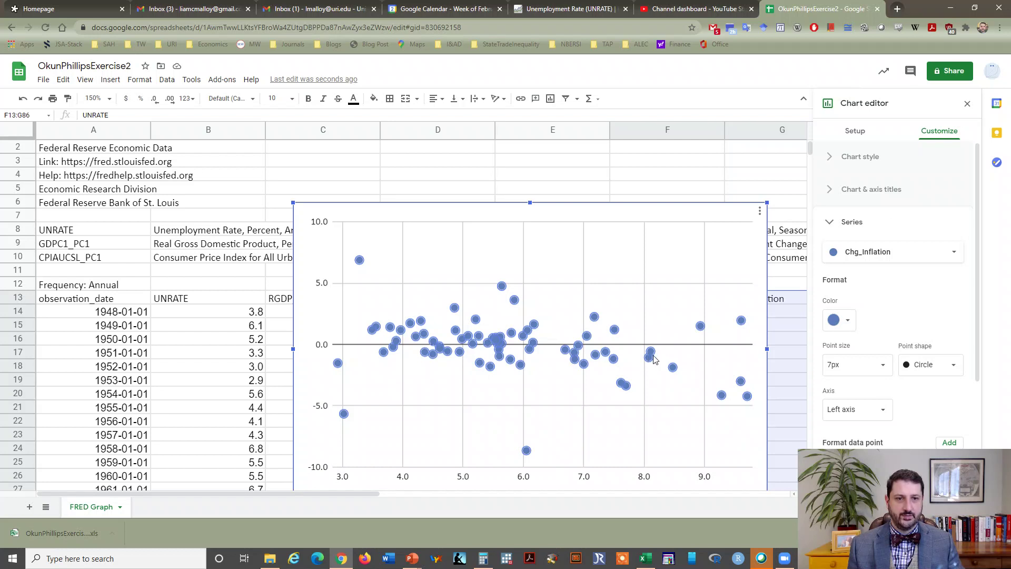
scroll(901, 316, "down", 3)
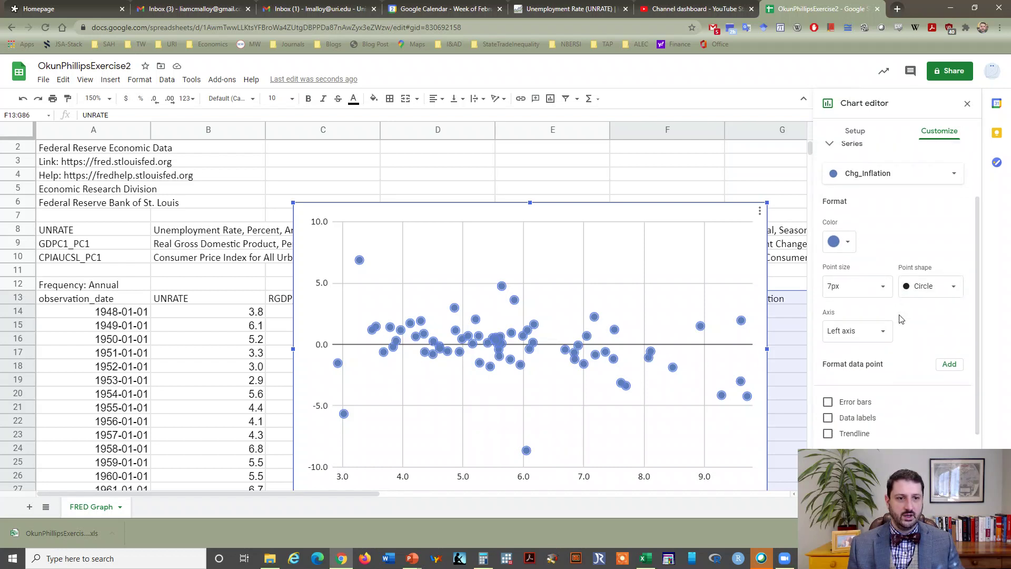
left_click(828, 373)
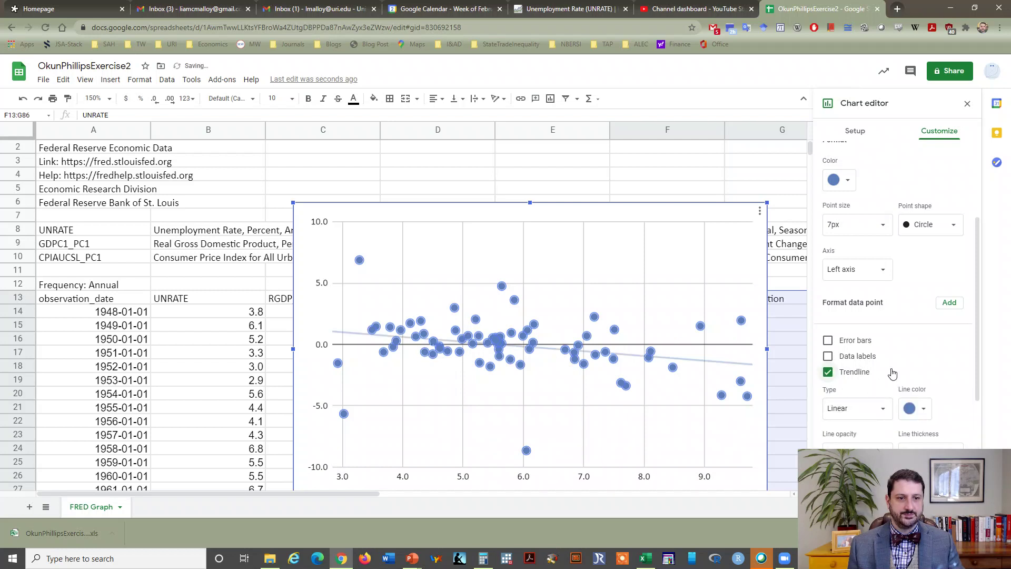
Label the Chg_Inflation trendline with its equation and show its R² value.
scroll(892, 373, "down", 2)
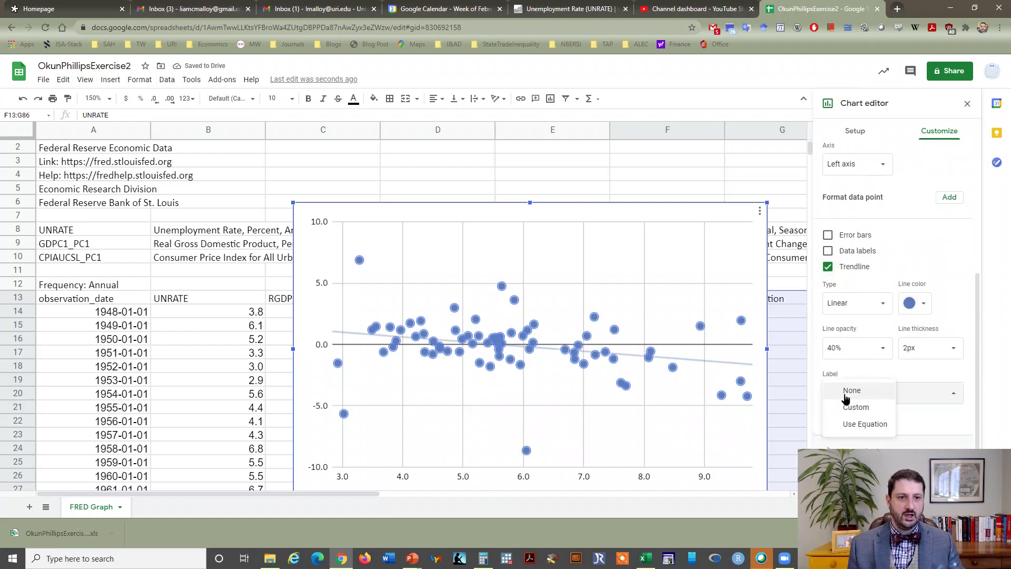
left_click(846, 425)
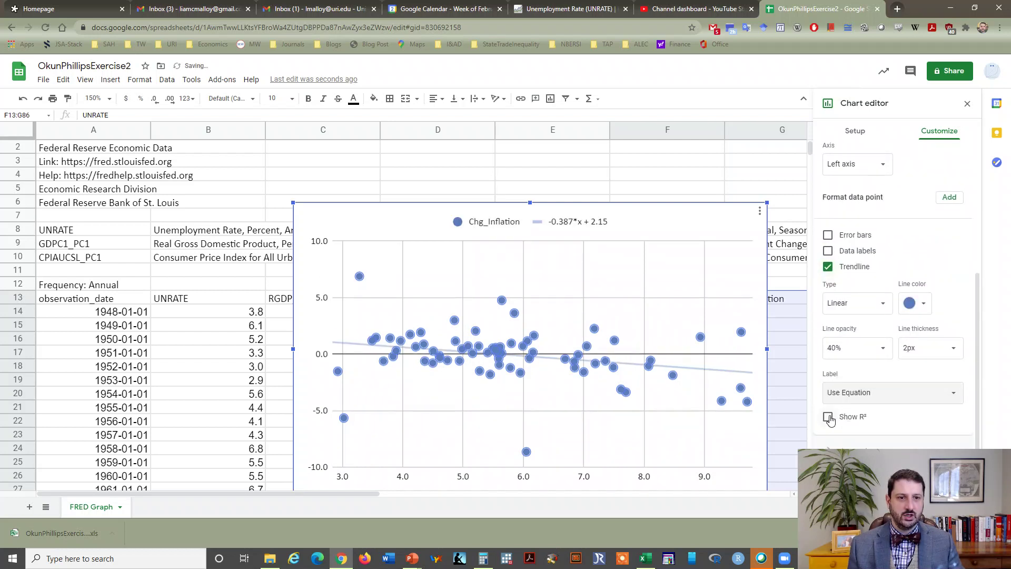
left_click(828, 418)
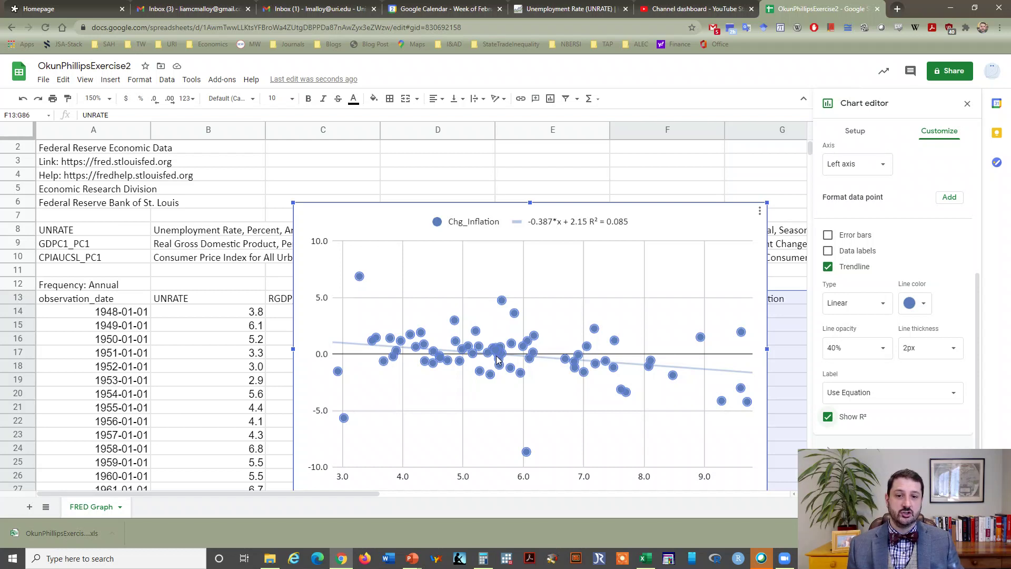
Switch to Calculator, divide the trendline's intercept 2.15 by its slope magnitude 0.387, and close Calculator.
left_click(483, 558)
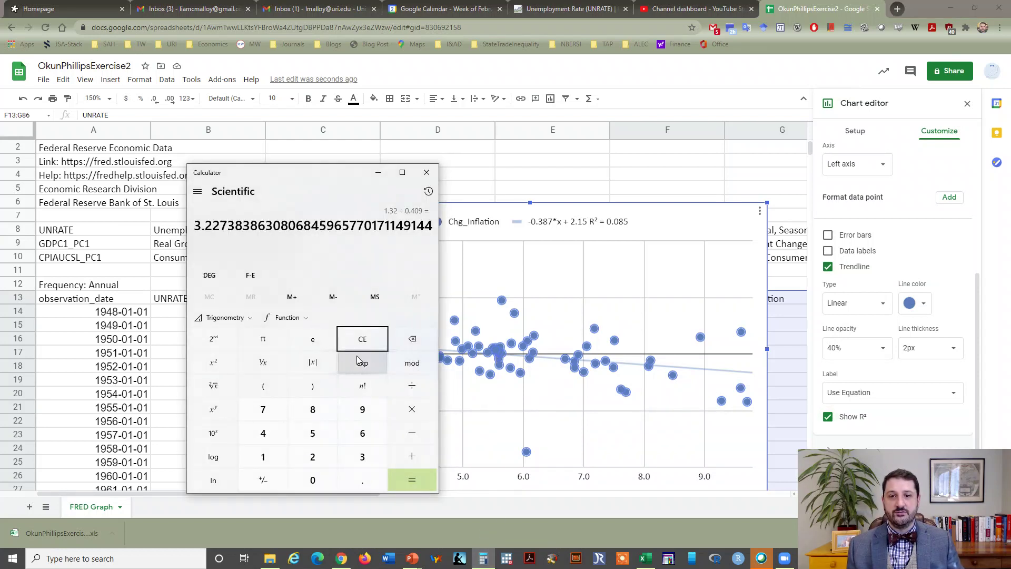
left_click(362, 339)
left_click_drag(327, 174, 263, 159)
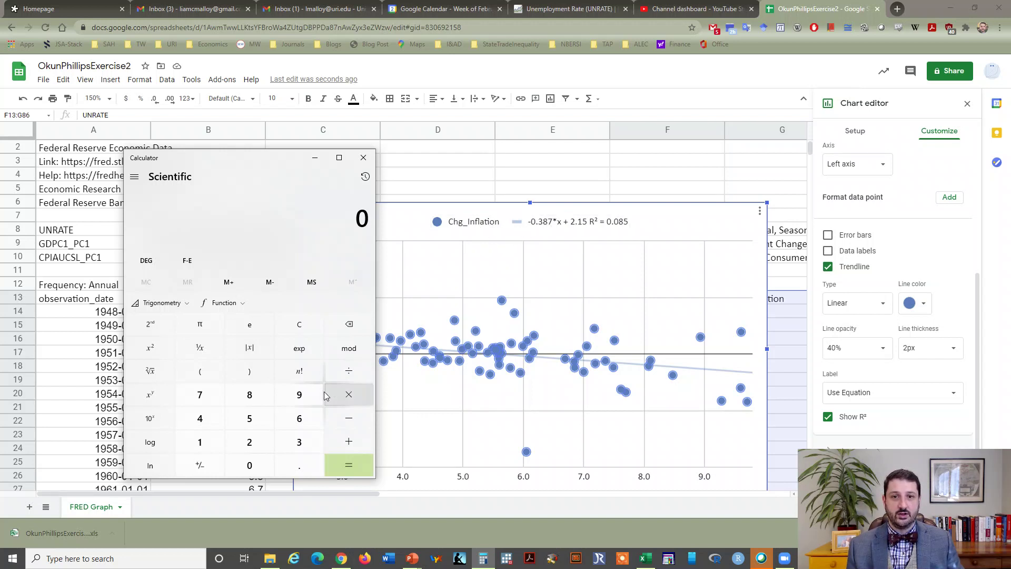
type("2.")
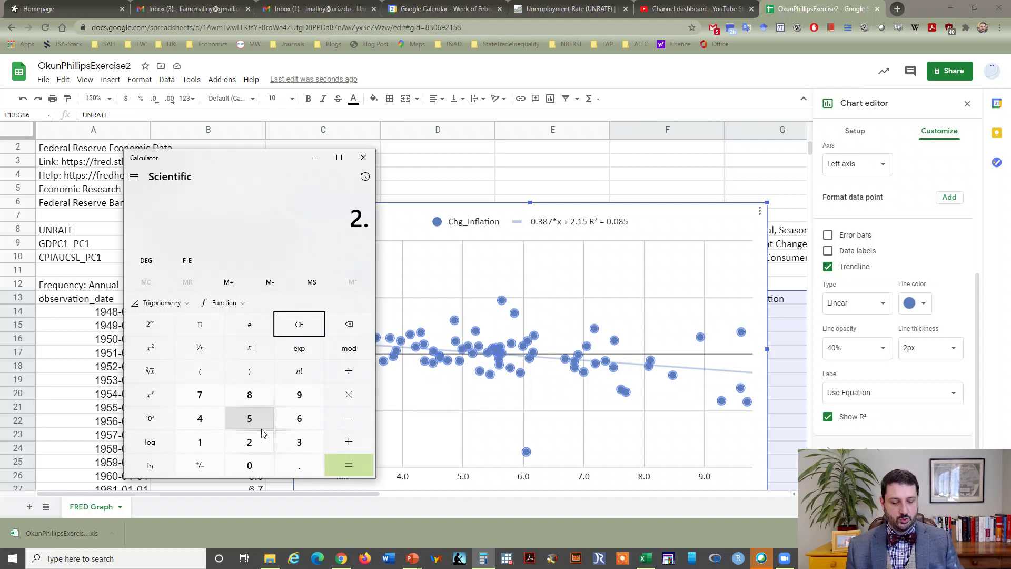
type("15/0.387")
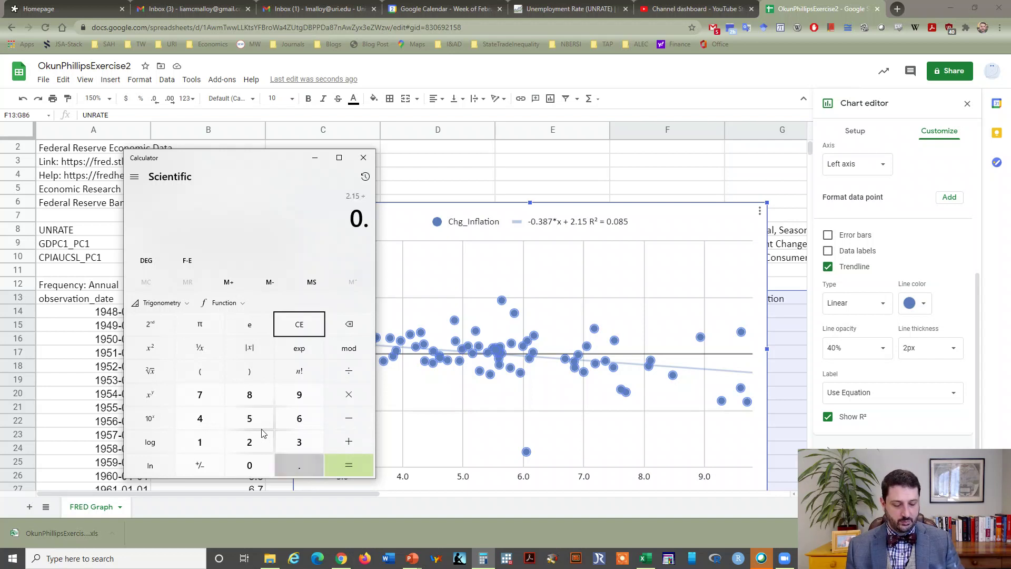
key("Return")
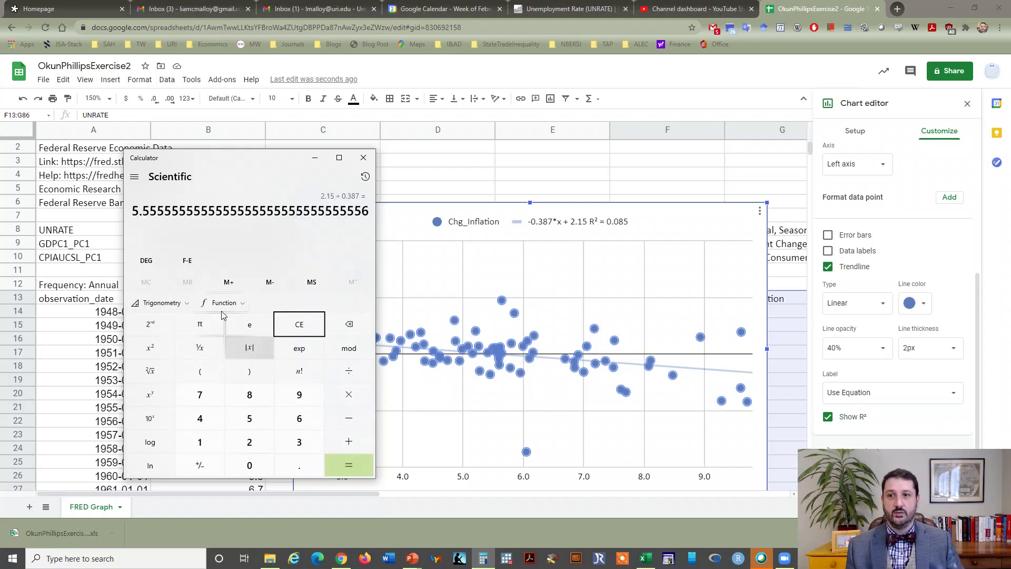
left_click(363, 158)
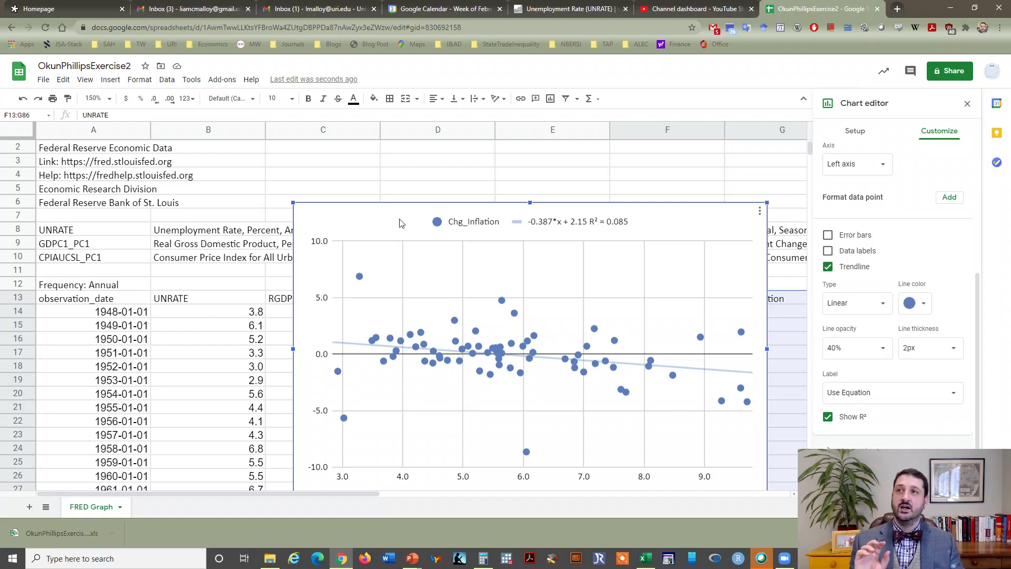
left_click(466, 268)
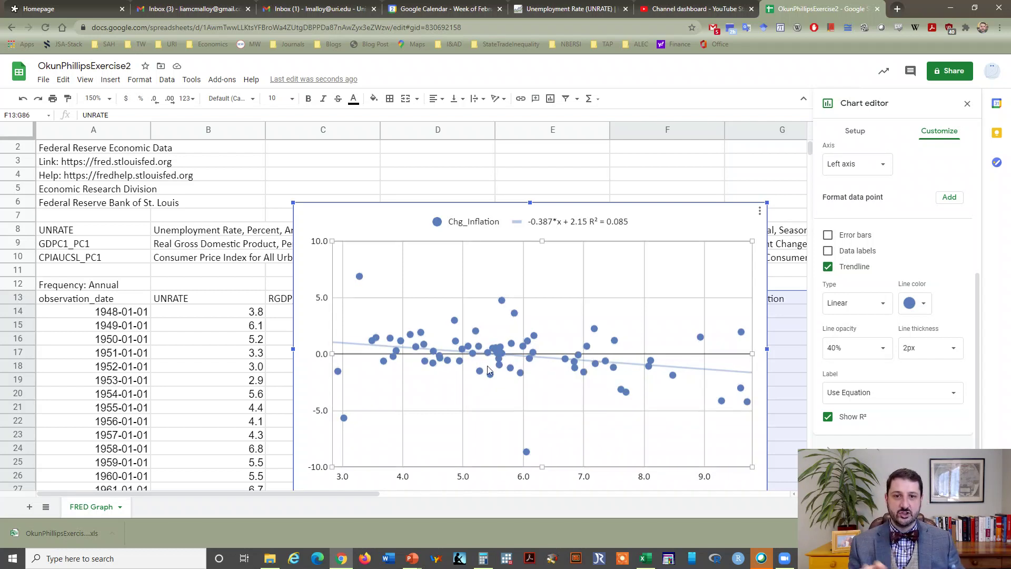
left_click(499, 351)
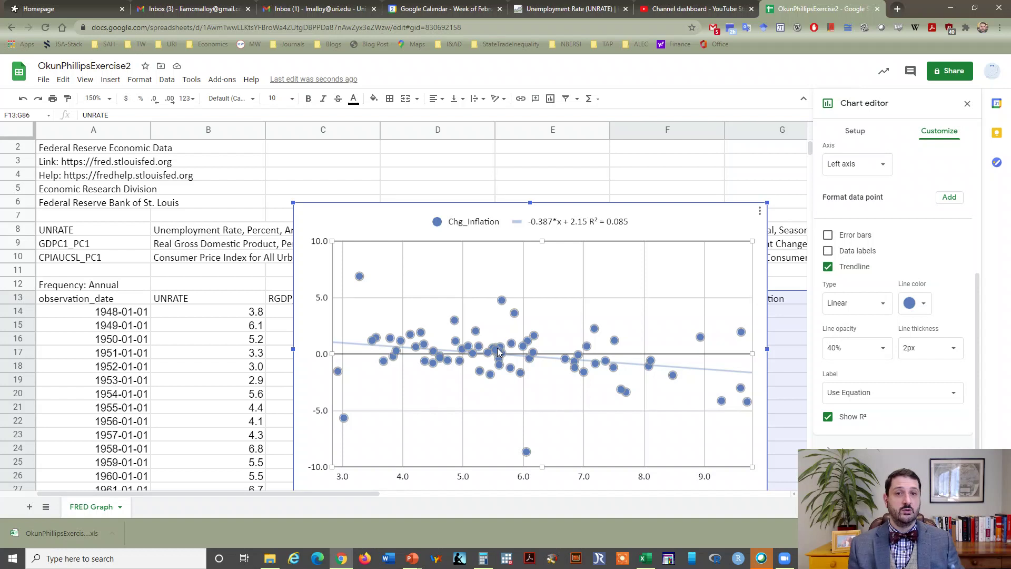
left_click(392, 220)
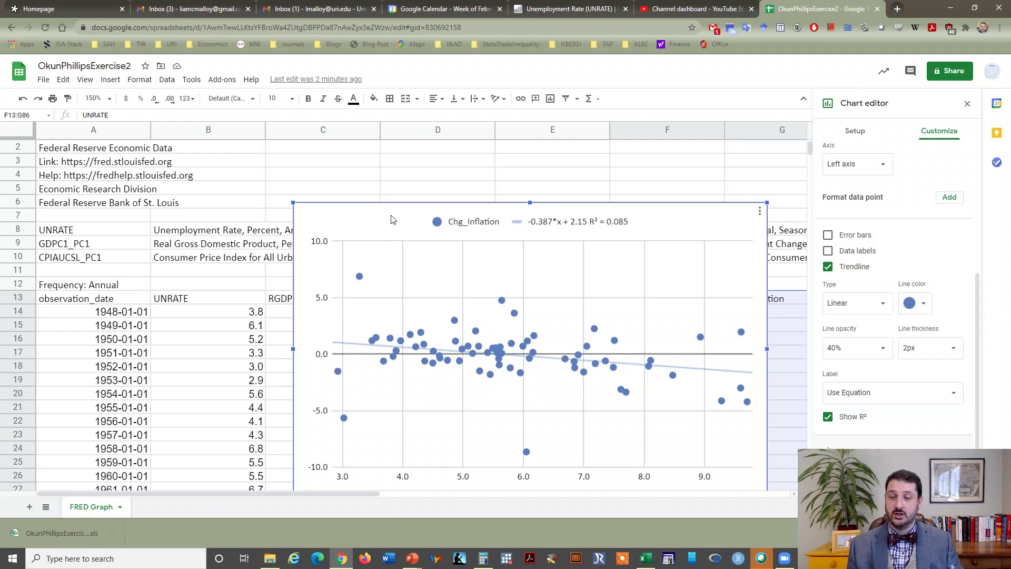
left_click(404, 240)
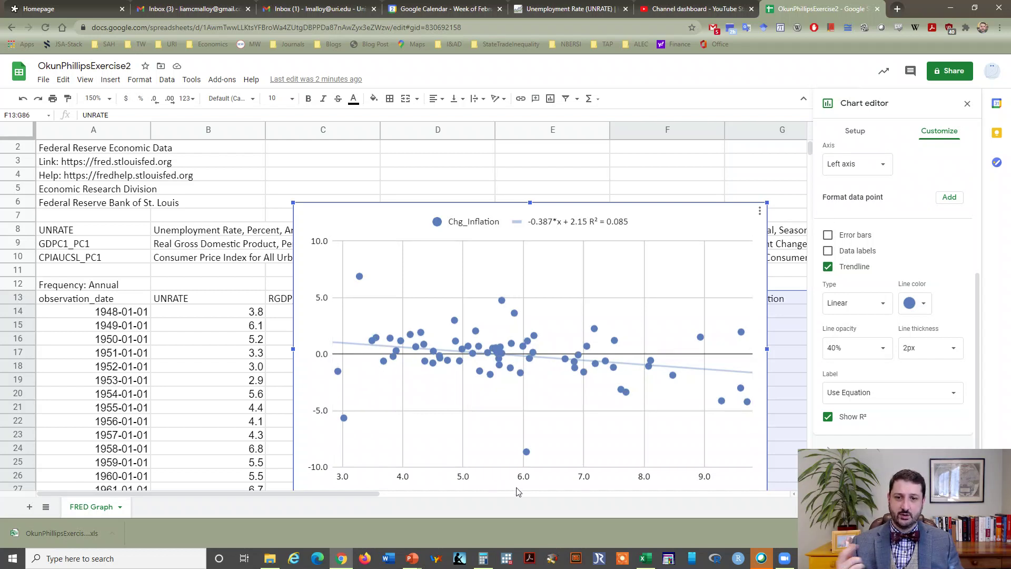
left_click(518, 454)
scroll(521, 440, "down", 1)
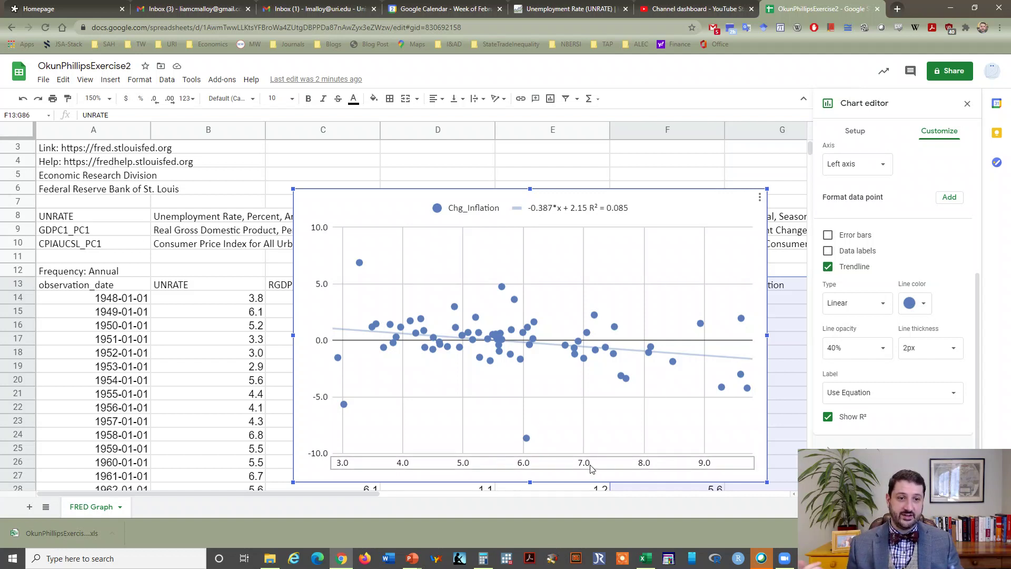
left_click(594, 436)
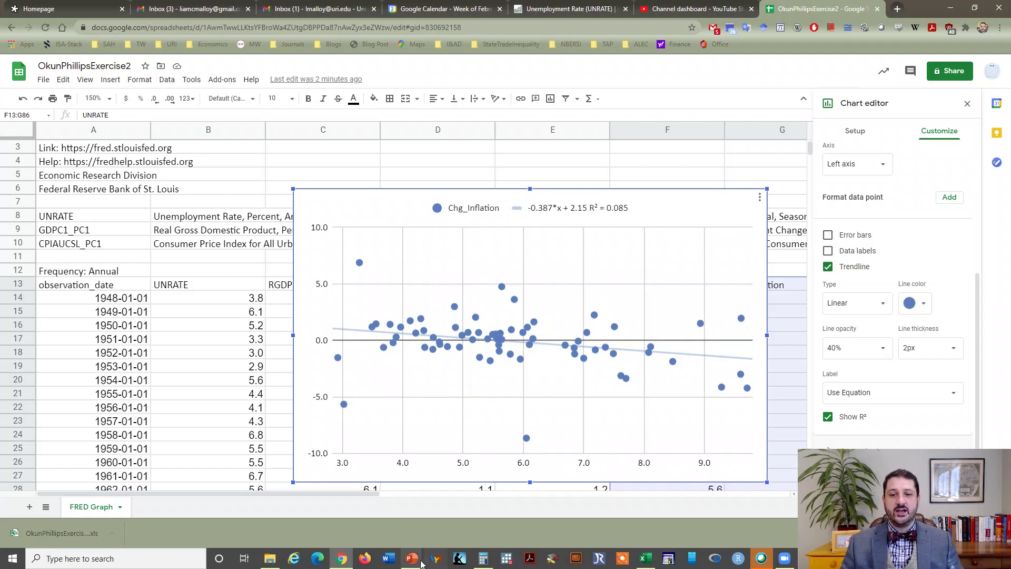
Switch to the running PowerPoint slide show to display the closing slide.
mouse_move(412, 563)
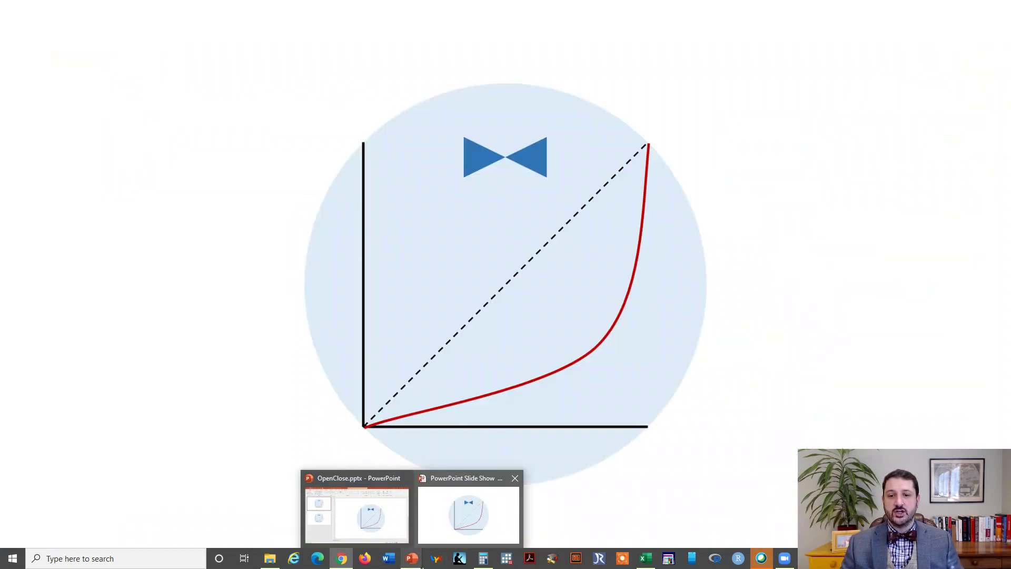
left_click(438, 542)
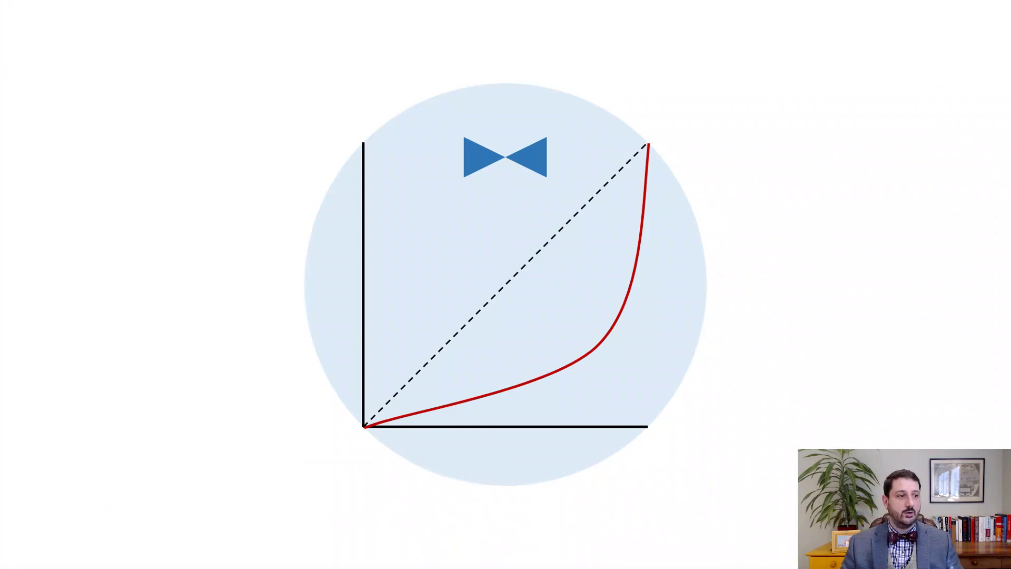